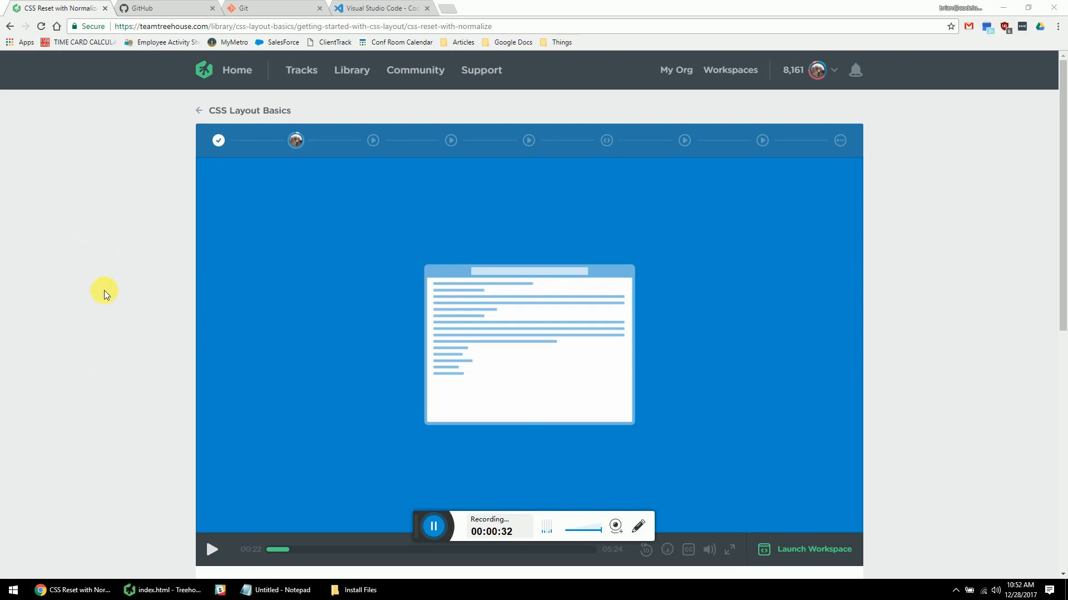
Open the CSS Layout Basics workspace to view index.html, and return to the course page
scroll(104, 291, down, 1)
scroll(105, 290, up, 1)
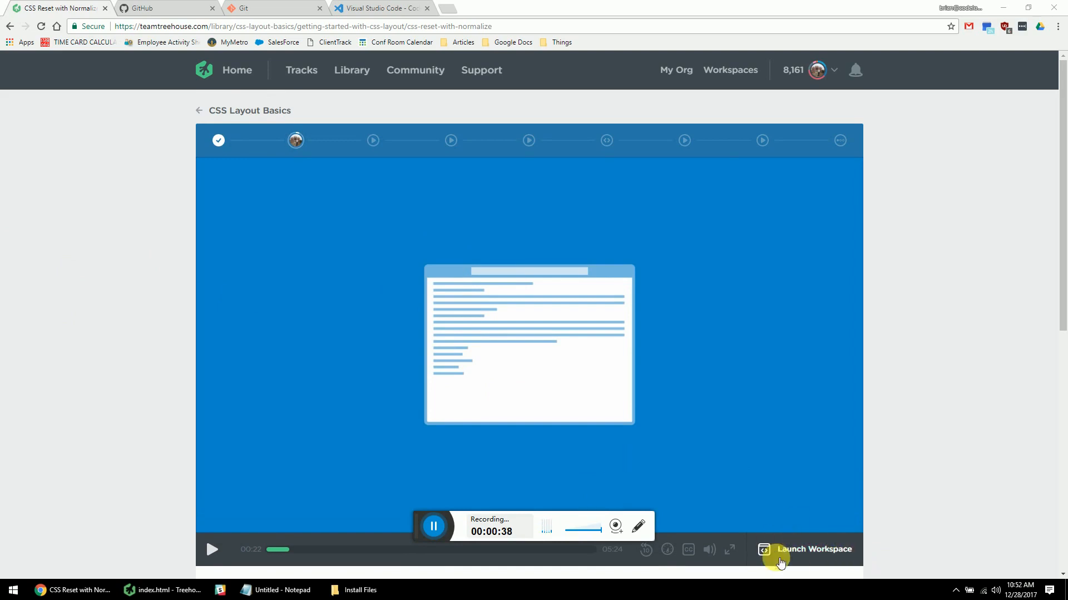
click(776, 549)
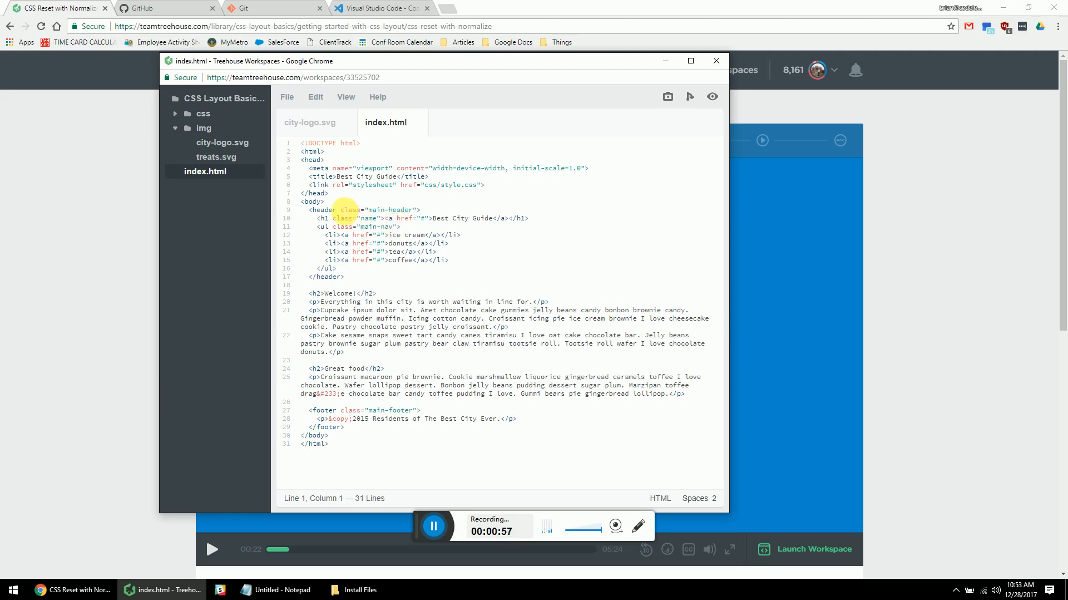
click(72, 181)
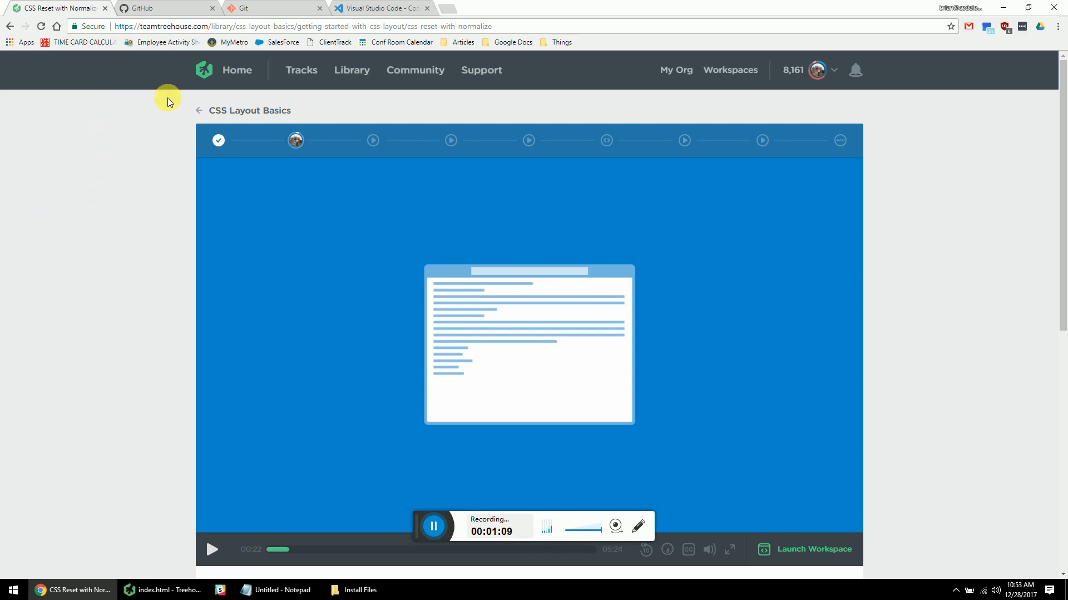
Show the Visual Studio Code website, view atom.io in a new browser tab, and close that tab
click(356, 7)
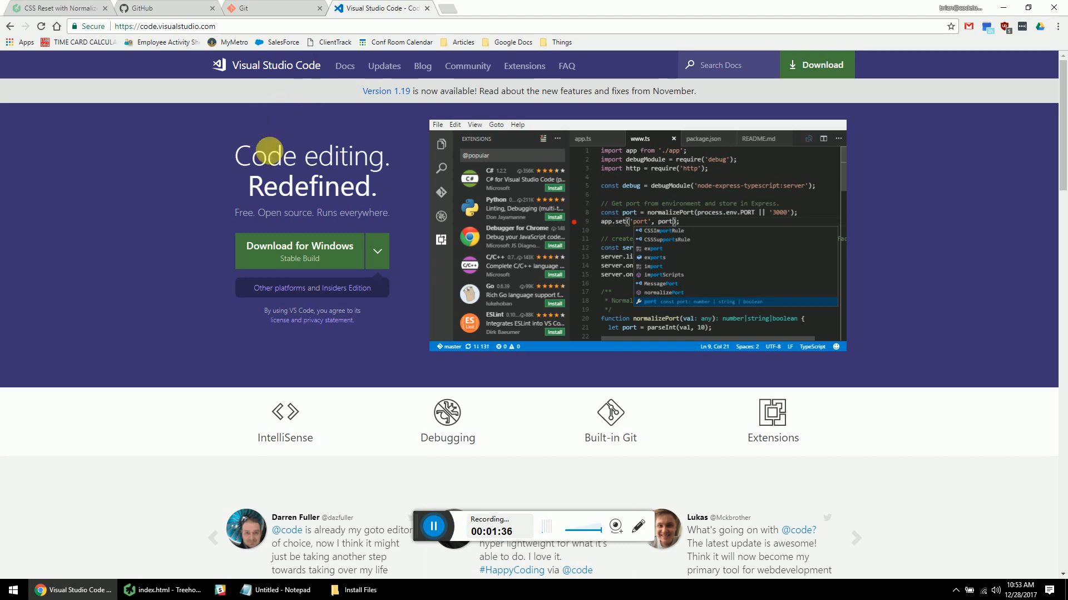
click(449, 8)
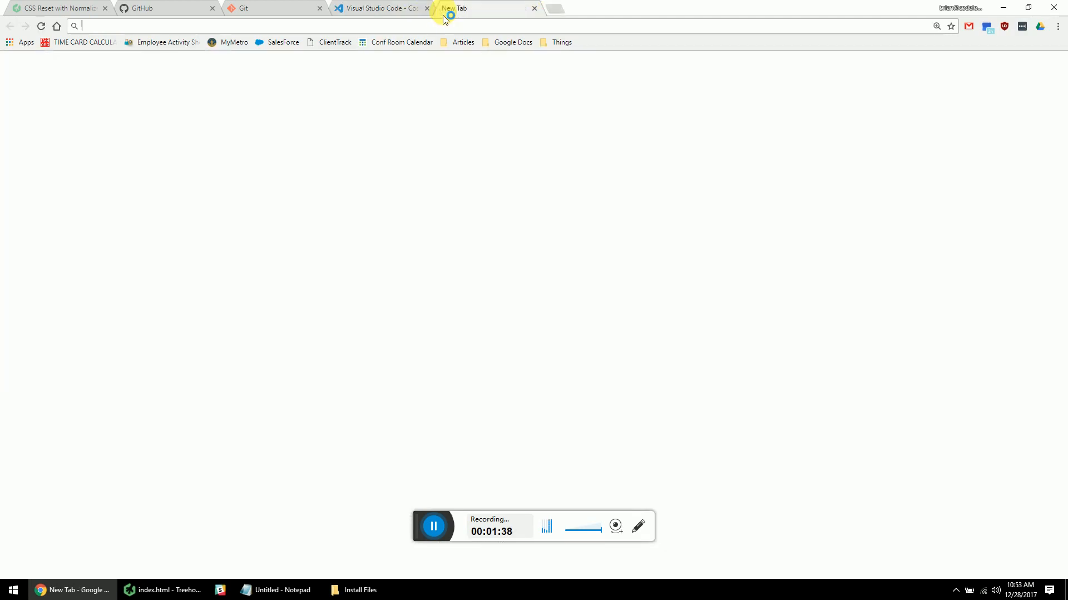
text(atom.io)
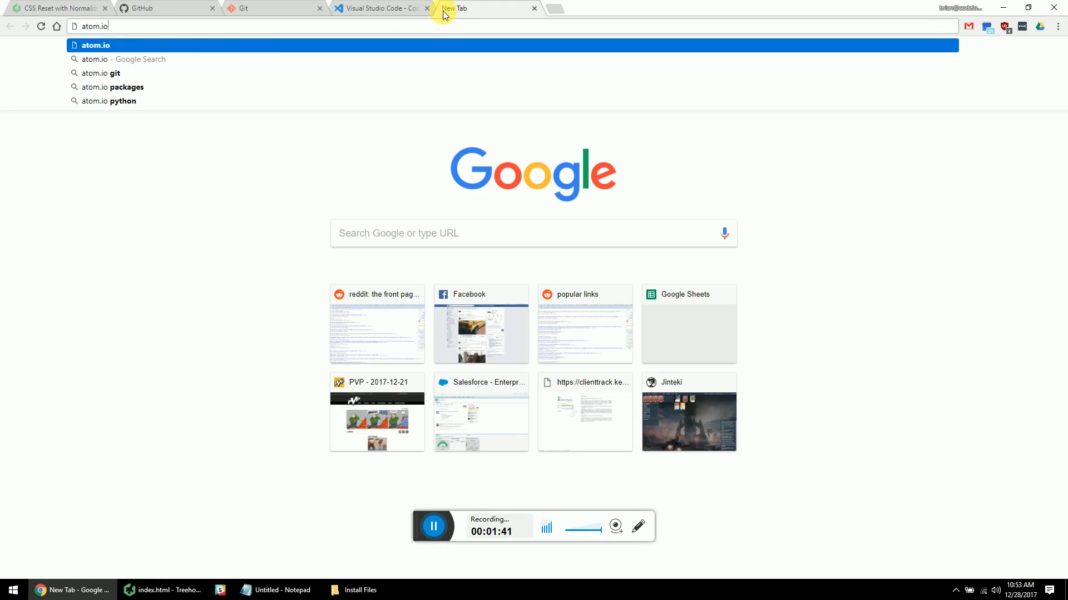
key(Return)
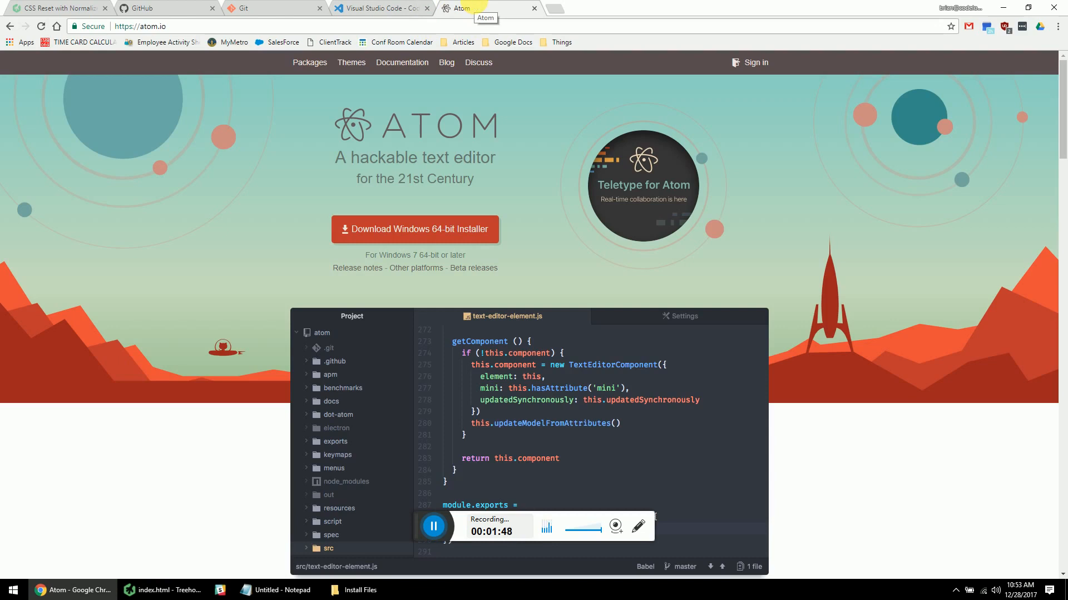
middle_click(478, 7)
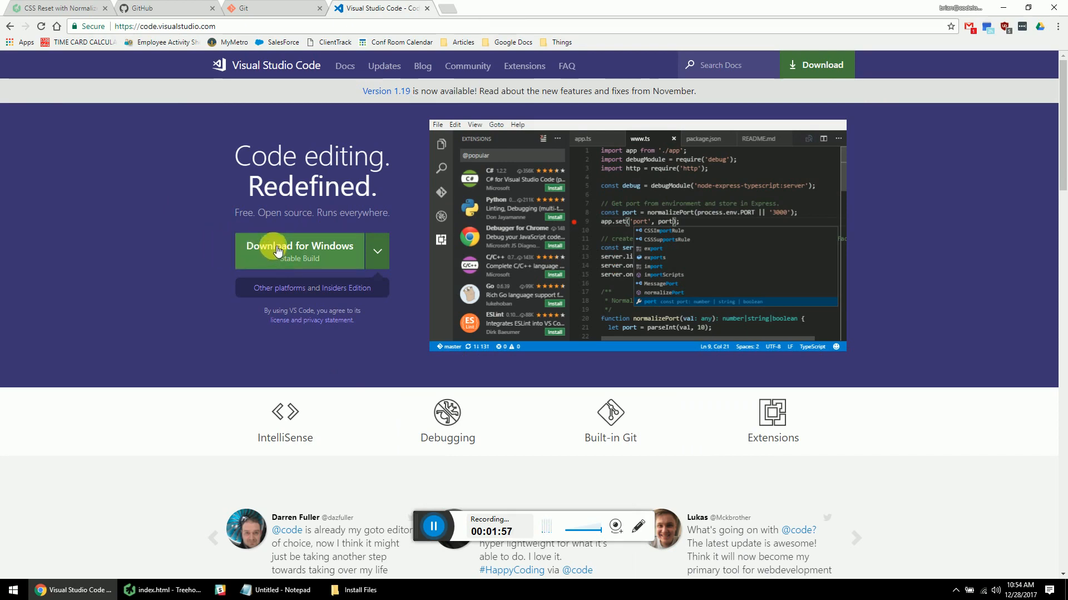
Switch to the Install Files folder and run VSCodeSetup-x64-1.19.1 (1).exe
click(371, 594)
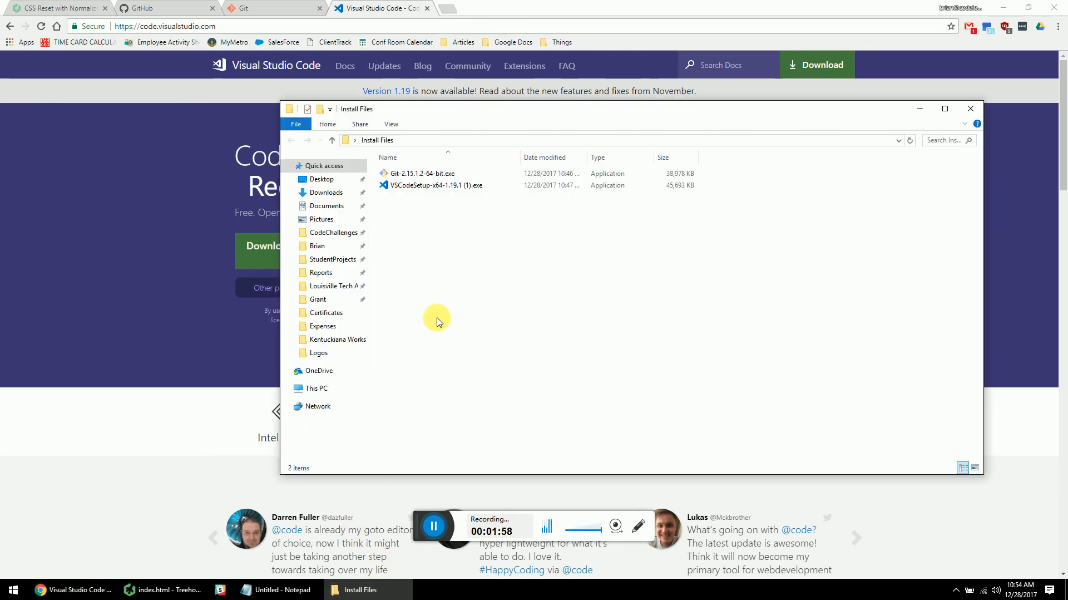
drag(429, 115, 422, 119)
click(405, 187)
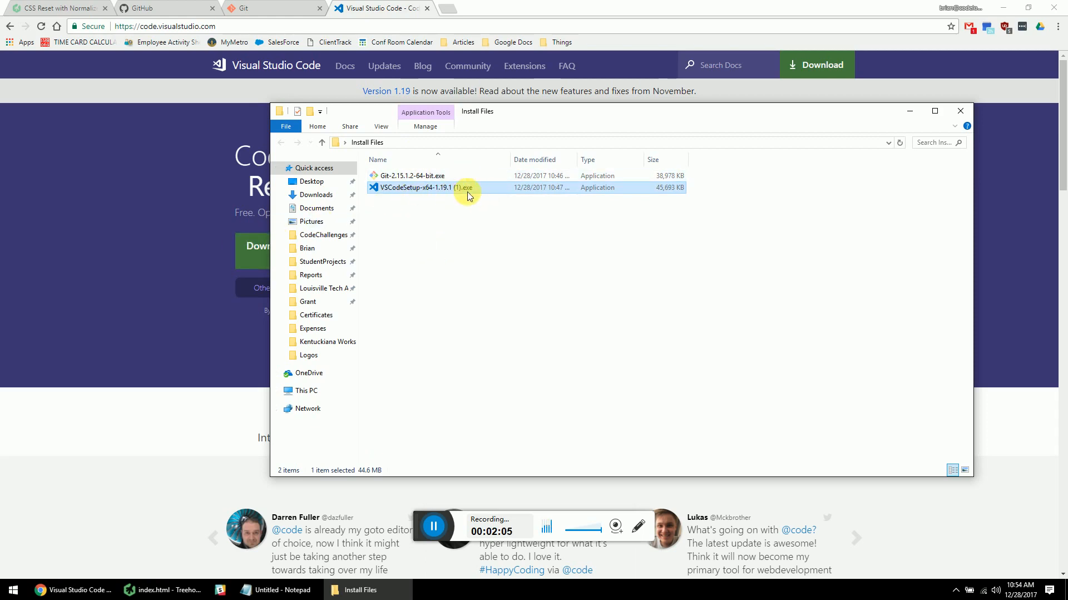
double_click(418, 195)
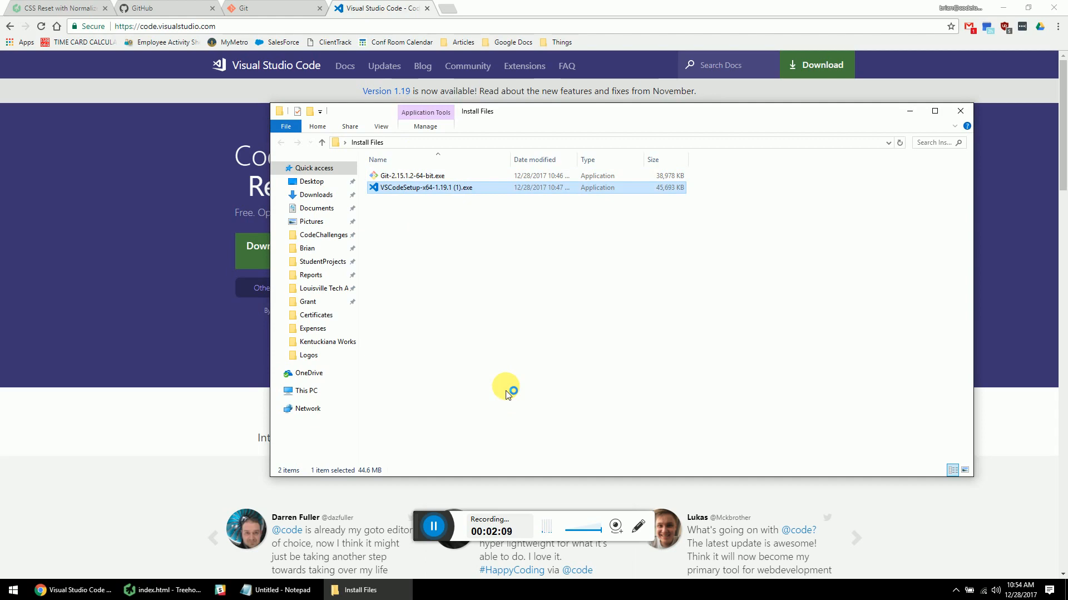
click(493, 377)
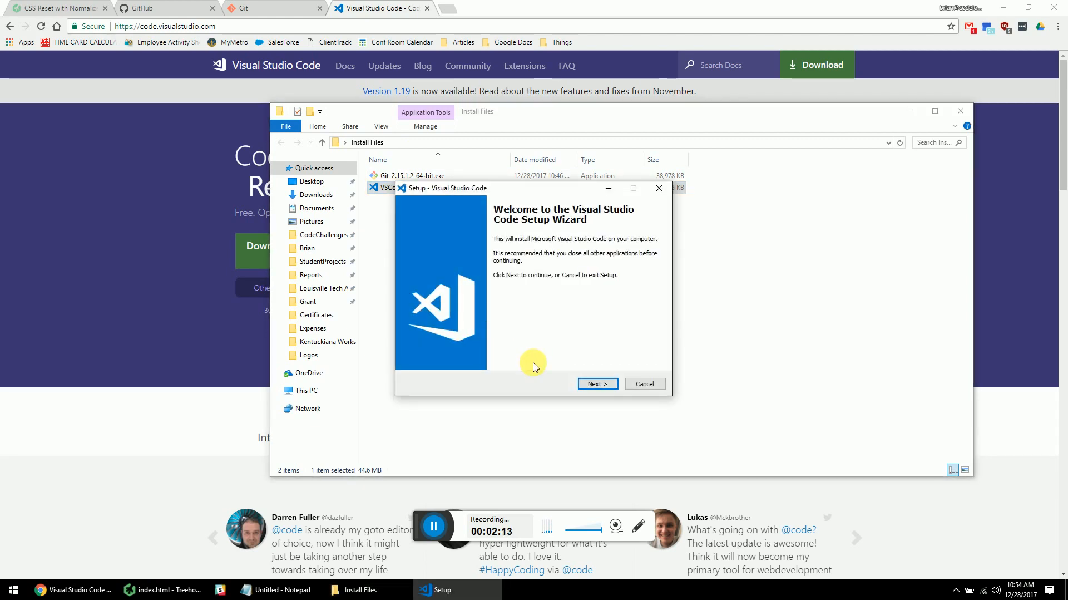
Accept the license agreement and keep the default destination and Start Menu folder for Visual Studio Code
click(594, 385)
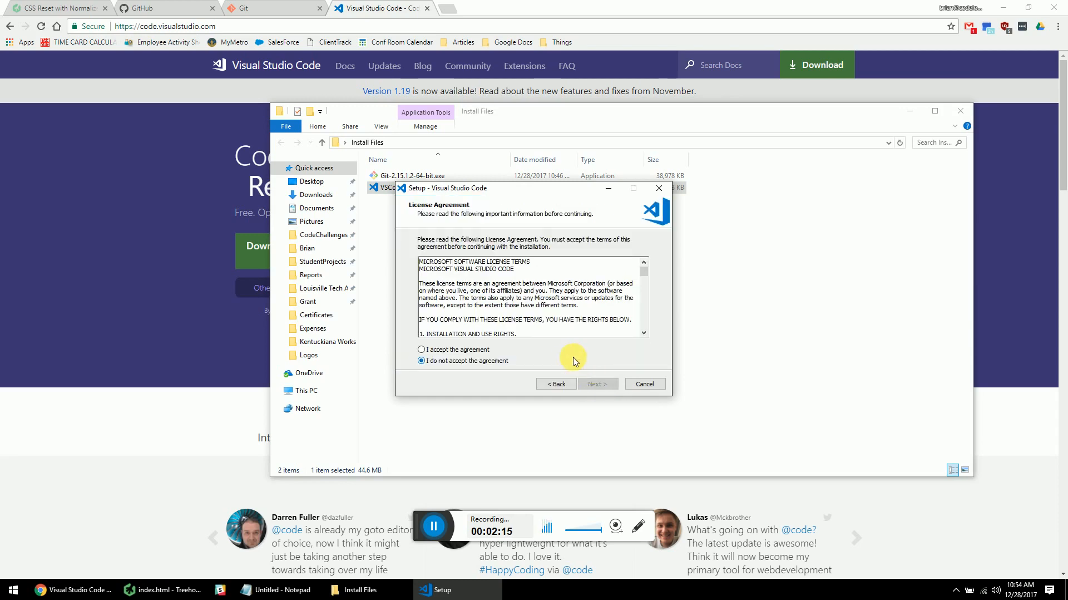
click(440, 350)
click(603, 385)
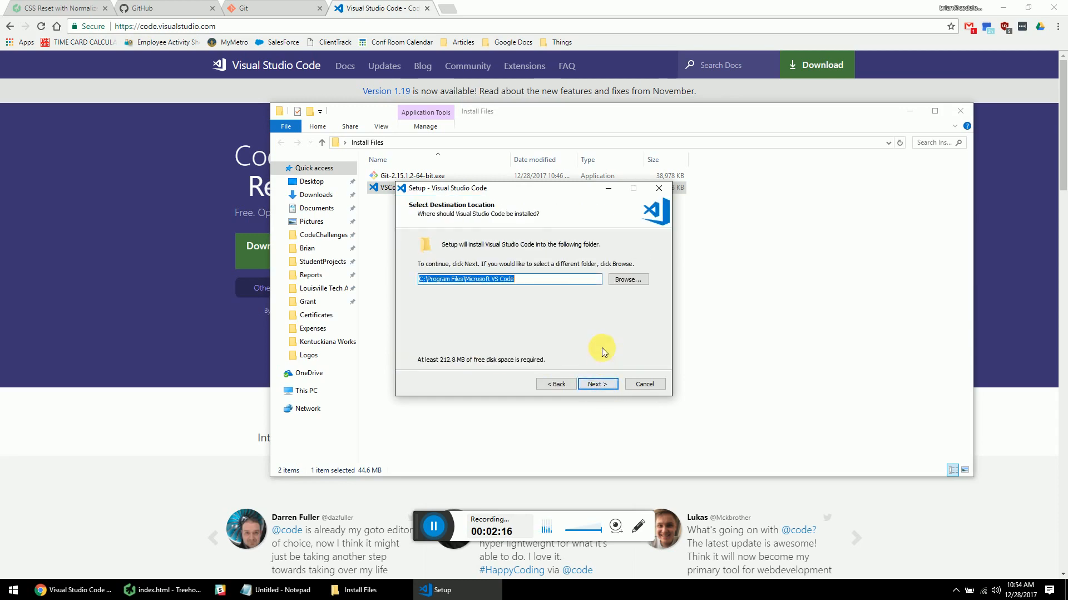
click(599, 385)
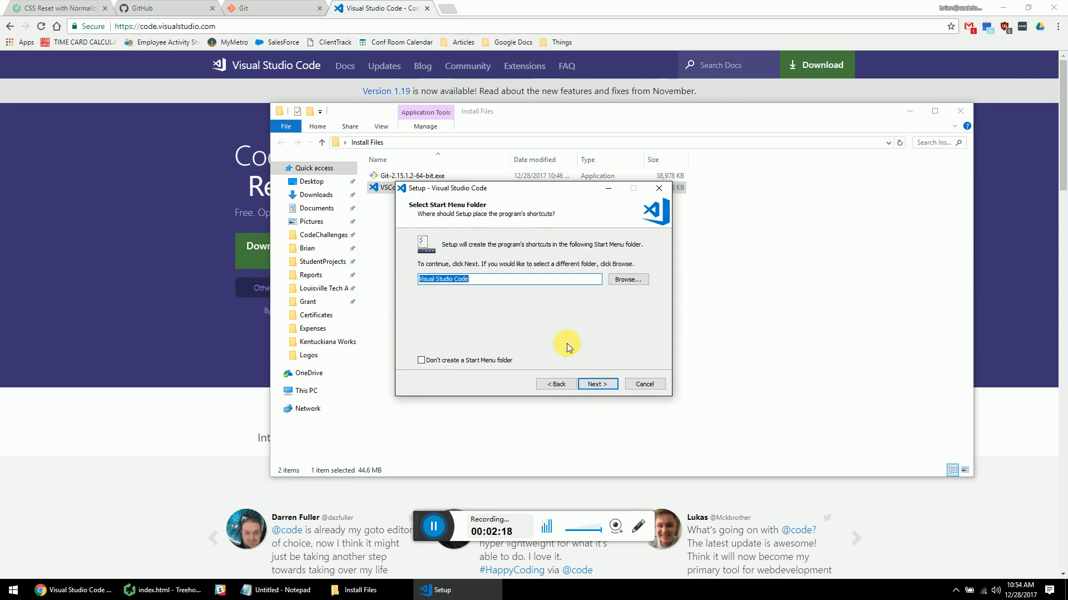
click(599, 383)
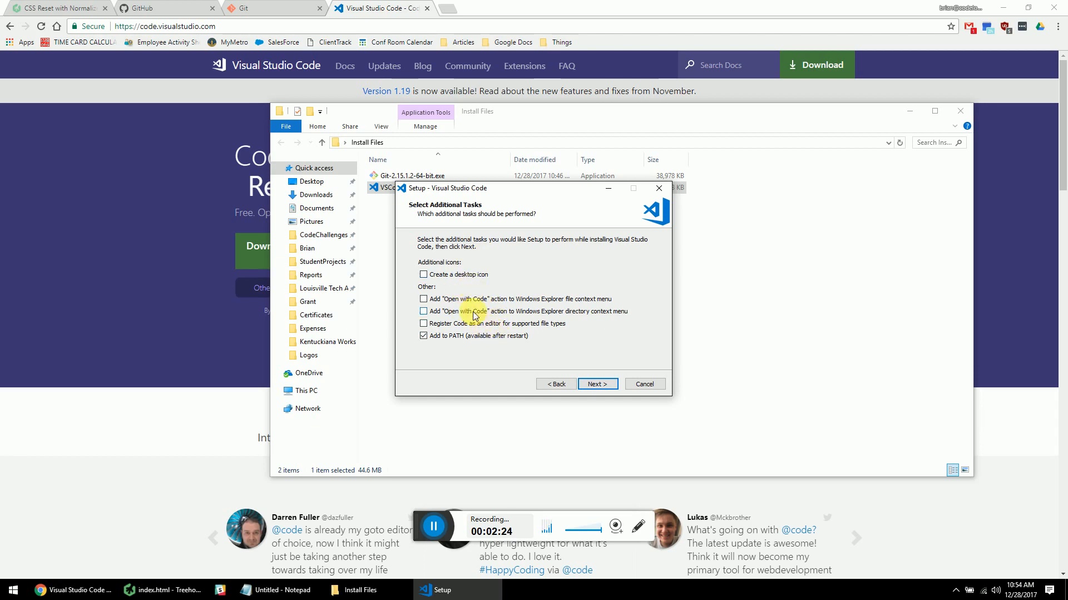
Enable the desktop icon, both "Open with Code" context menu actions, and registering Code as editor for supported file types
click(465, 274)
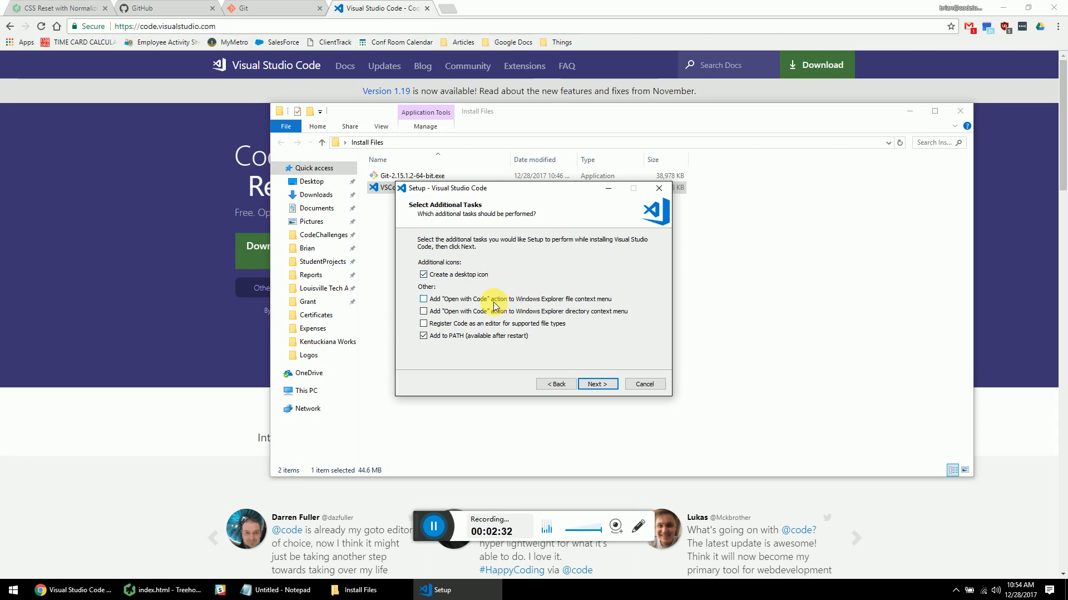
click(490, 298)
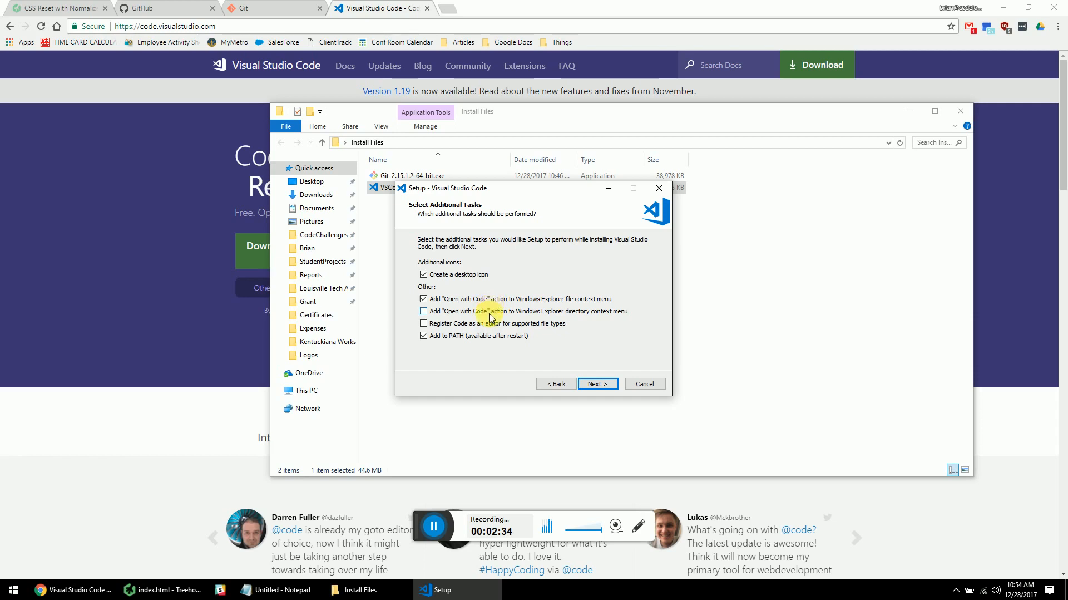
click(489, 311)
click(470, 322)
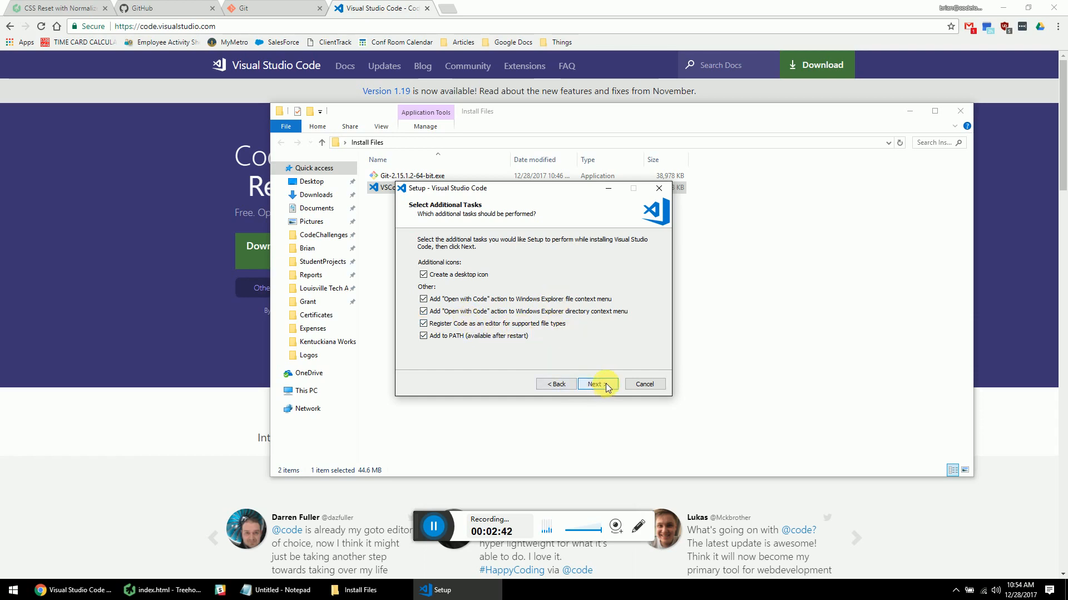
Install Visual Studio Code with the selected tasks and finish the setup wizard, launching the editor
click(594, 385)
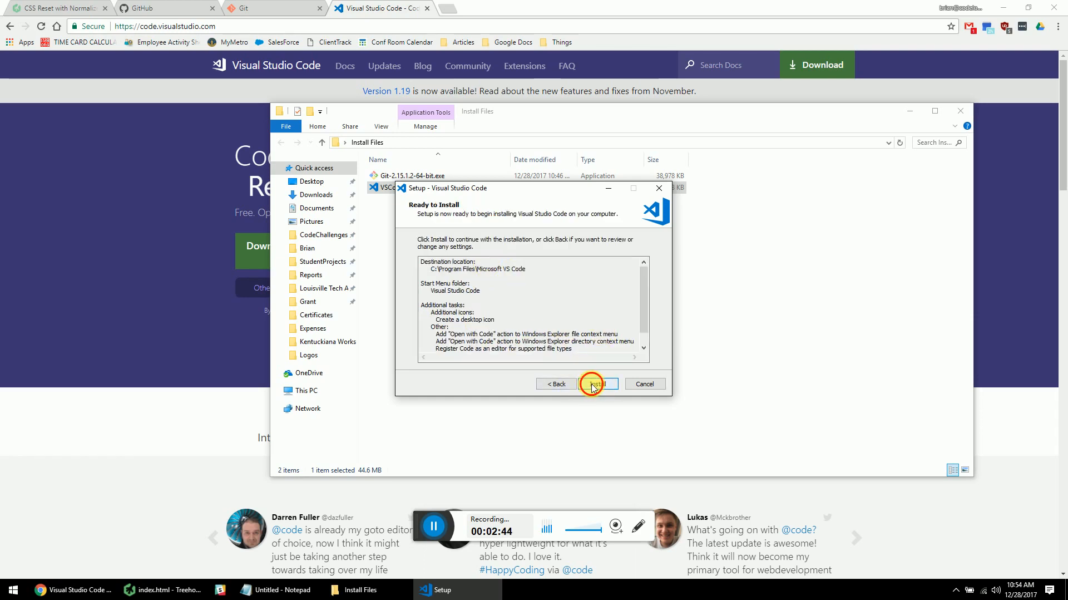
click(598, 383)
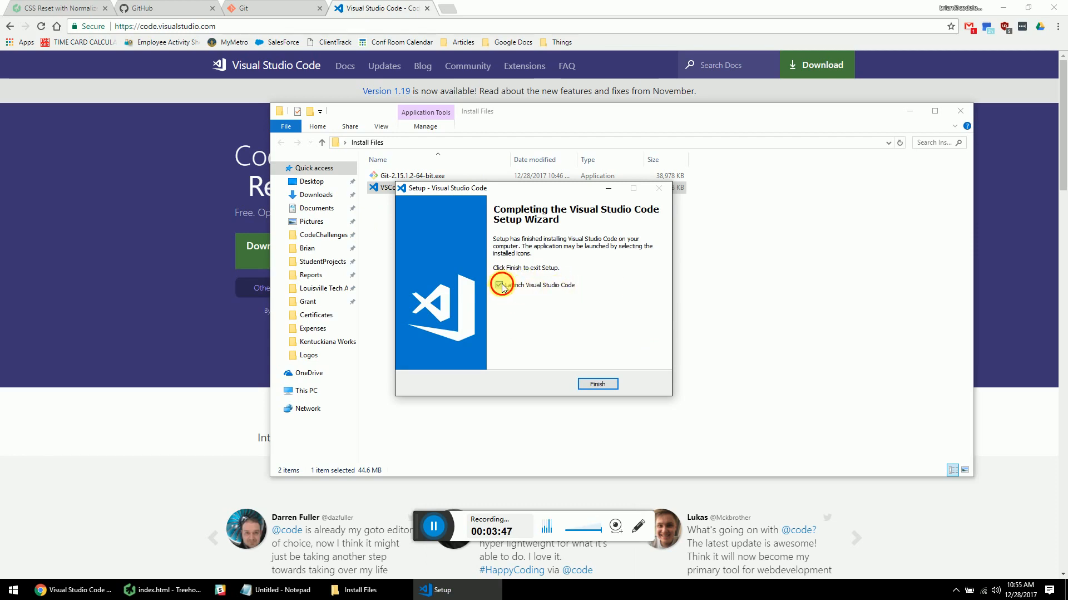
click(598, 383)
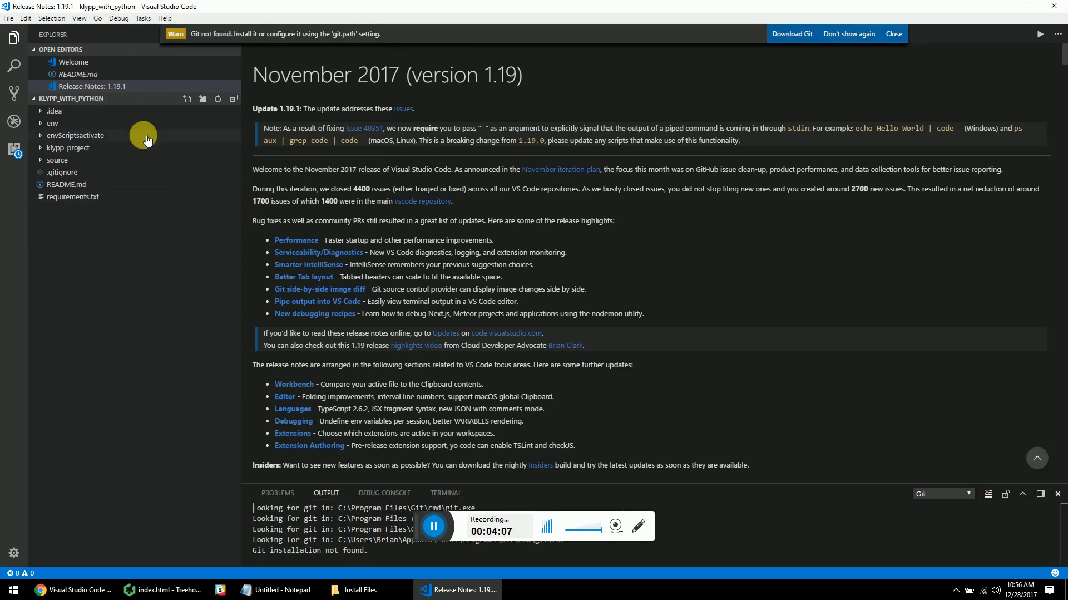
View requirements.txt in the klypp_with_python project and close Visual Studio Code
click(80, 198)
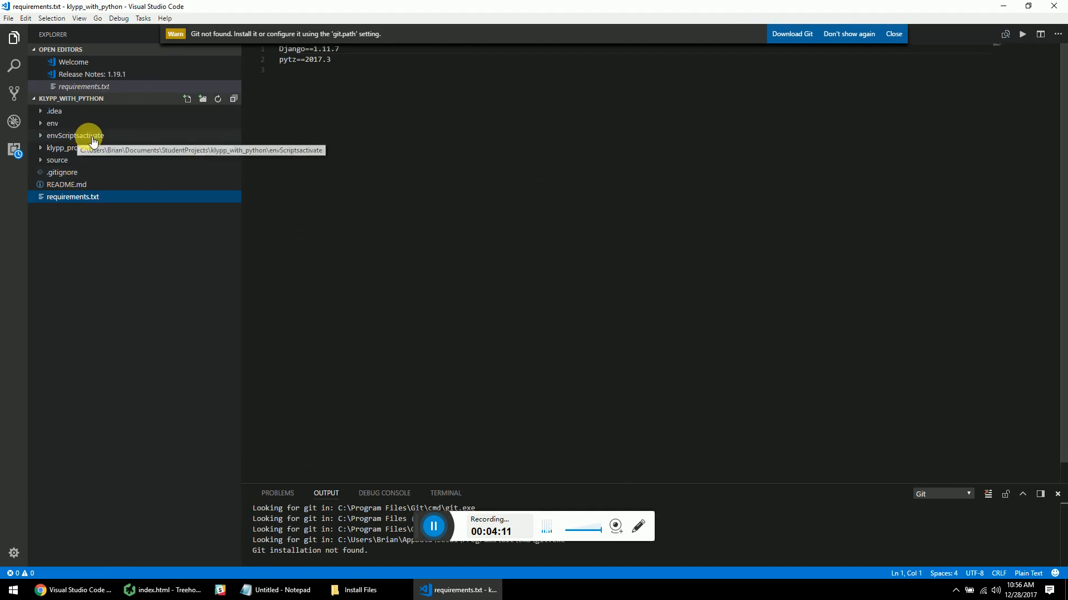
click(389, 118)
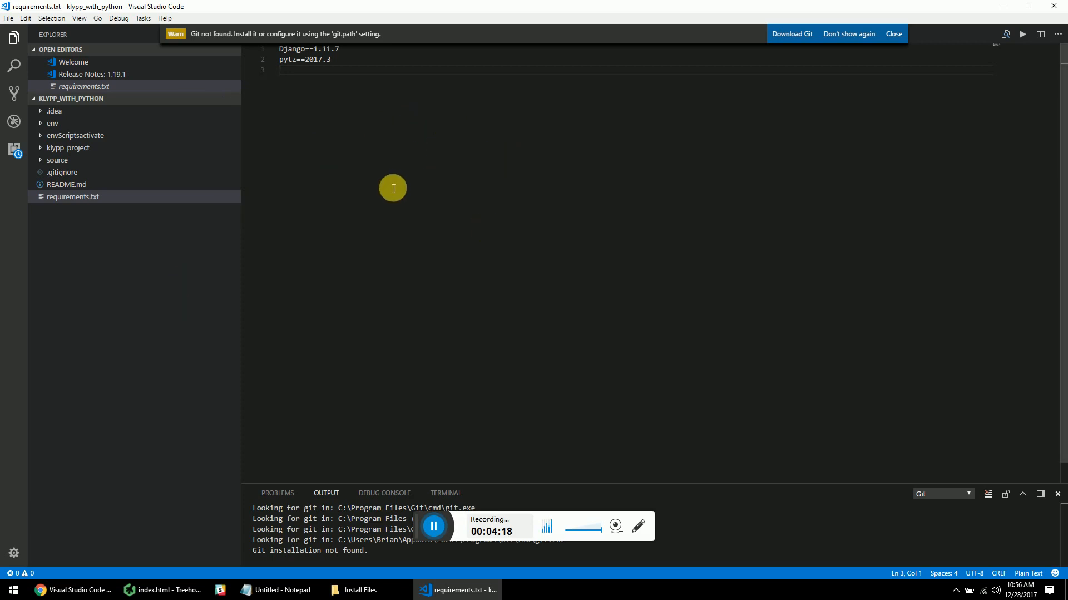
click(1055, 6)
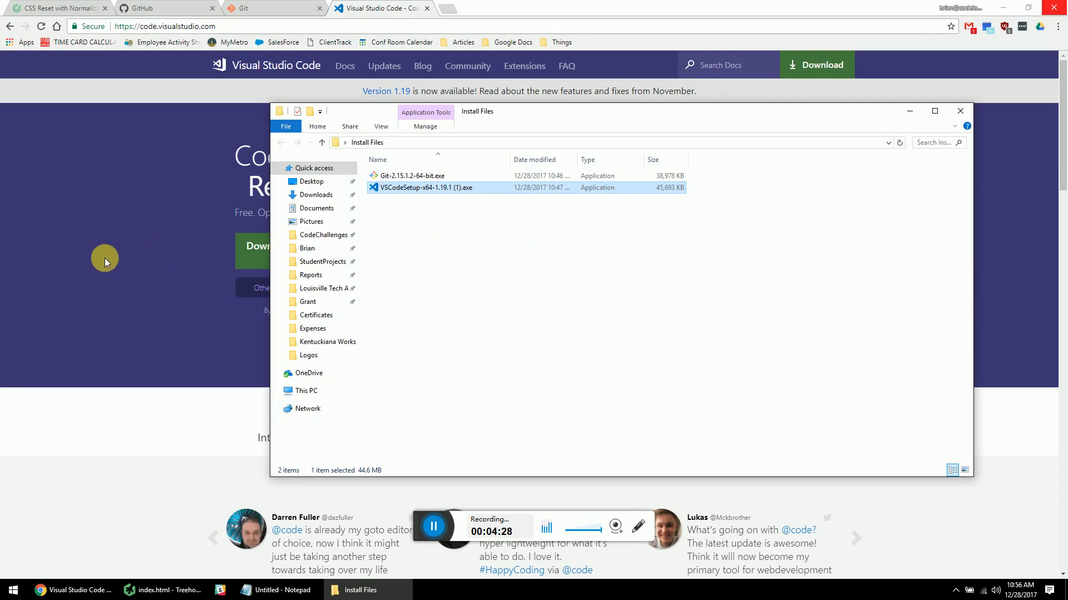
Switch to the GitHub dashboard in the browser, view the account menu options, and dismiss the menu
click(183, 8)
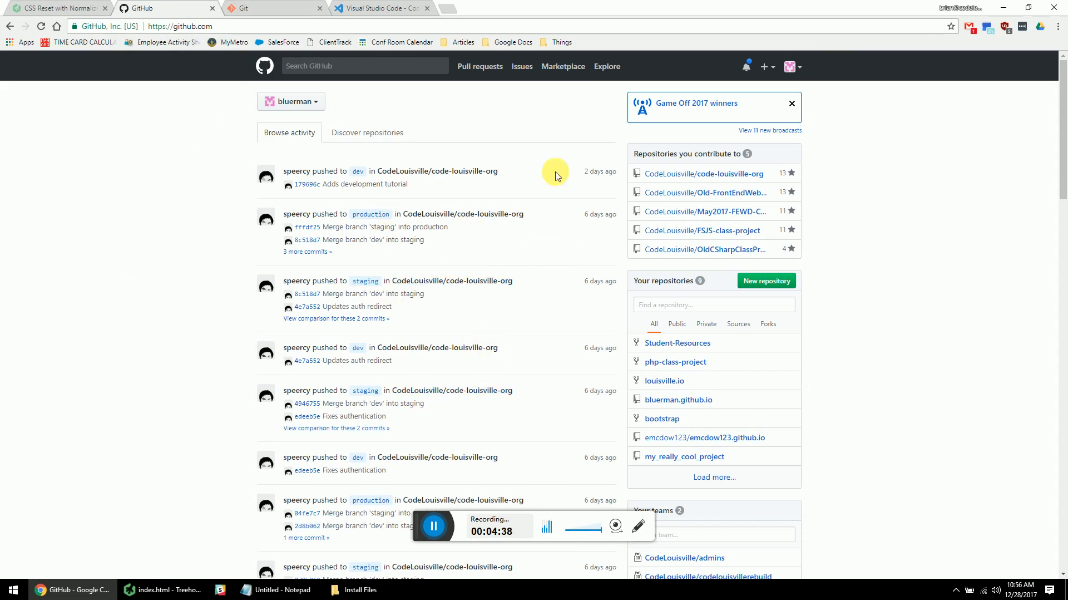
click(792, 66)
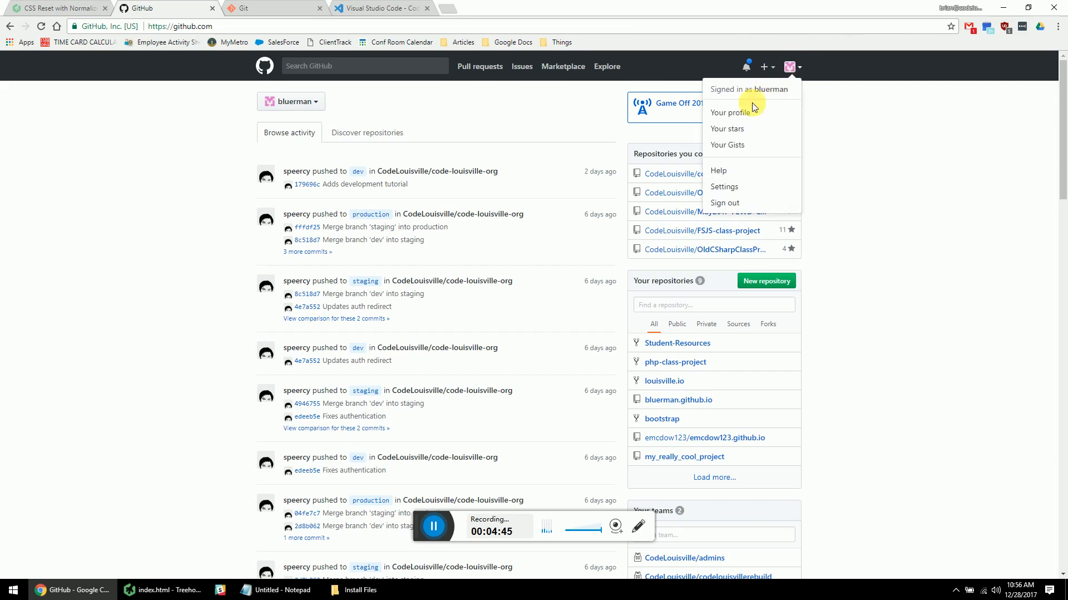
click(890, 82)
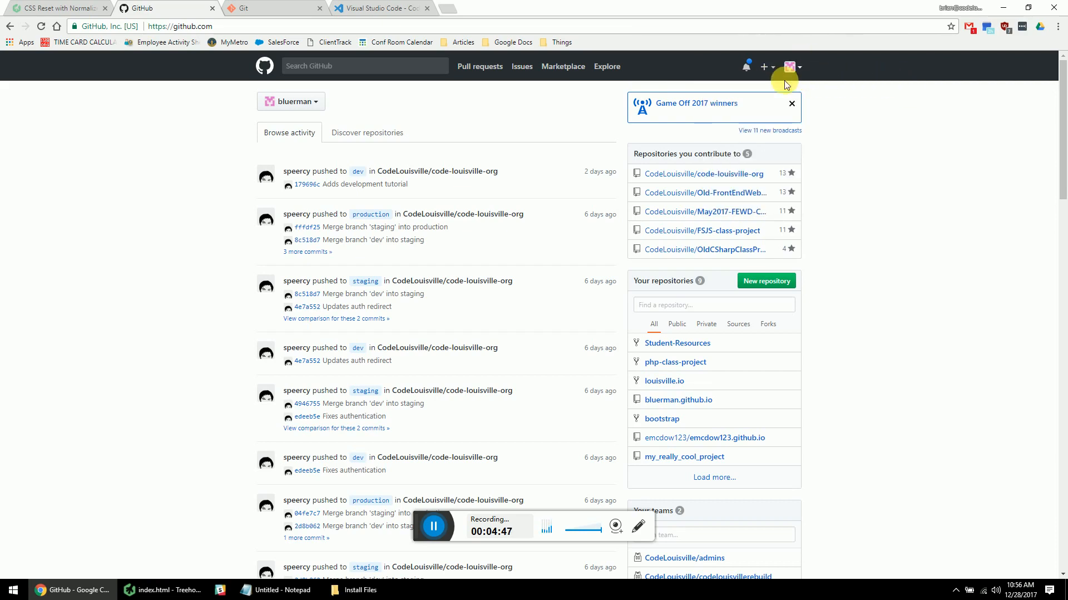
click(454, 170)
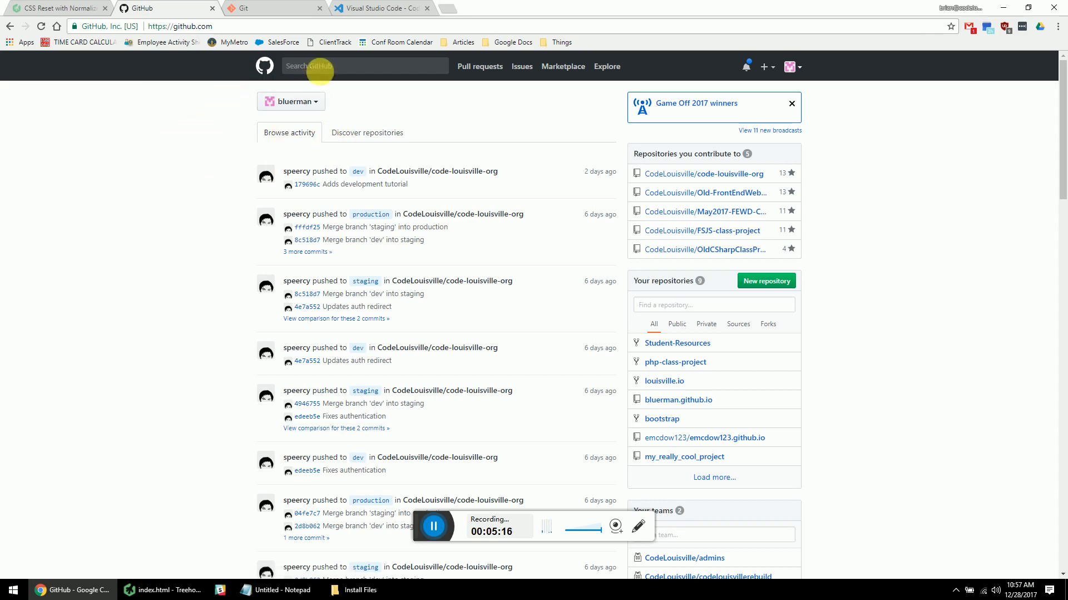
Go to the Code Louisville organization page at github.com/CodeLouisville/
click(337, 26)
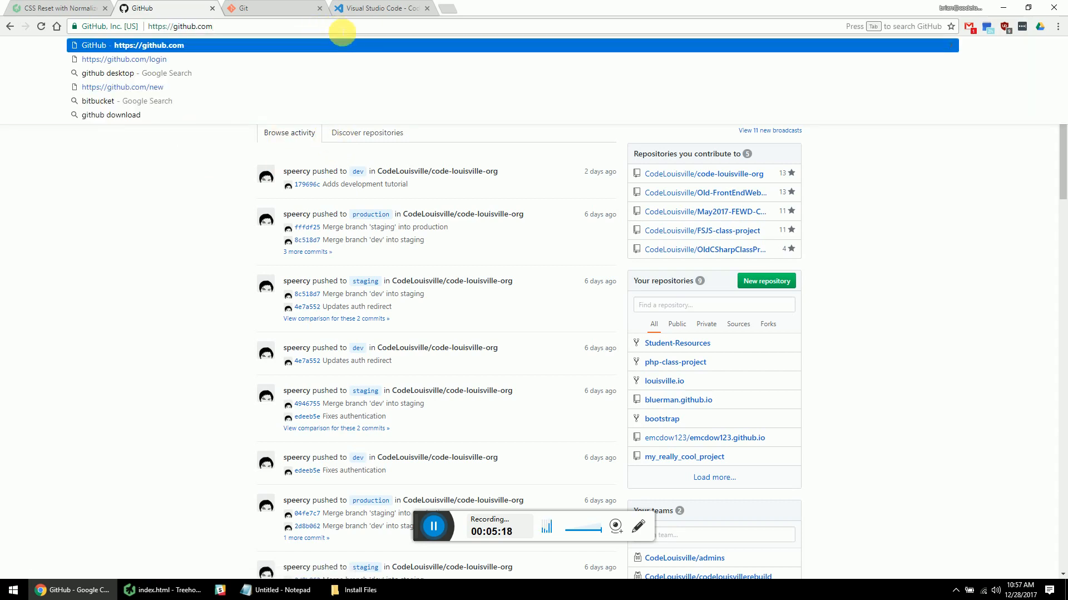
text(/)
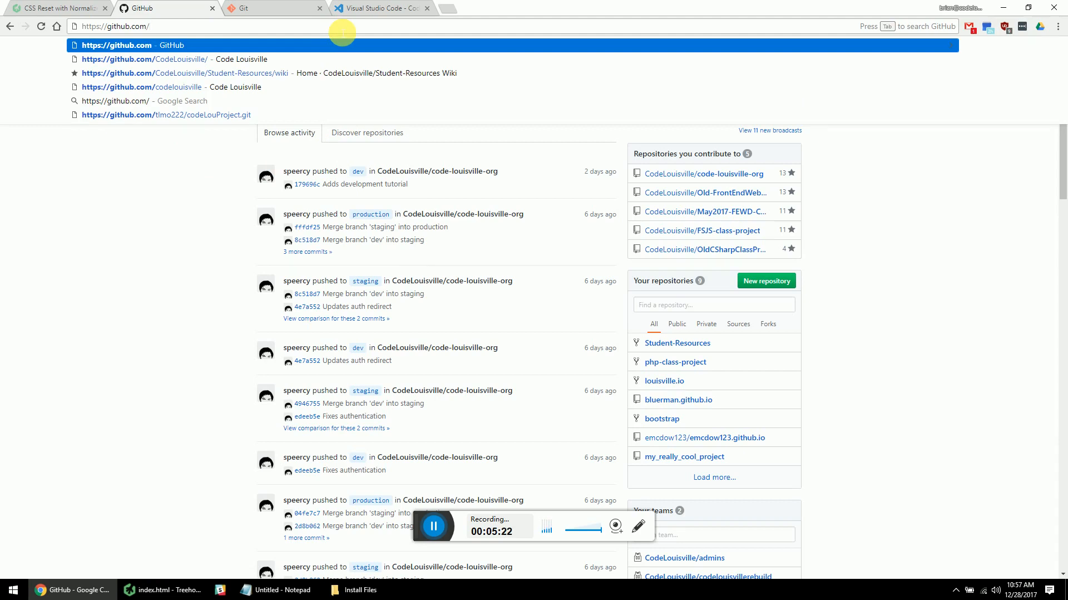
key(Down)
key(Return)
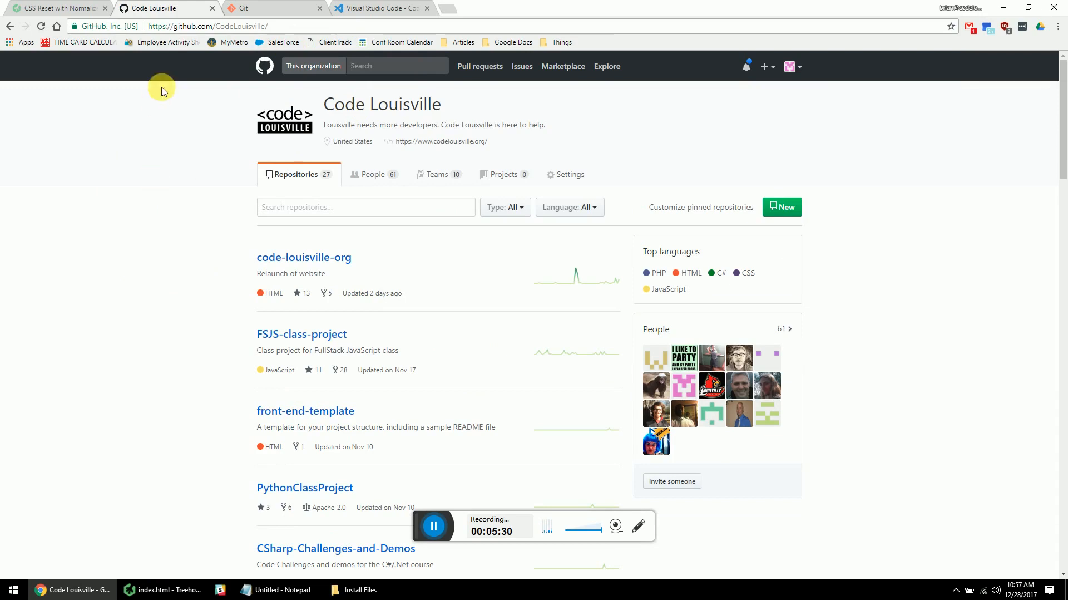
Examine the organization's web address and browse down its list of repositories
click(189, 26)
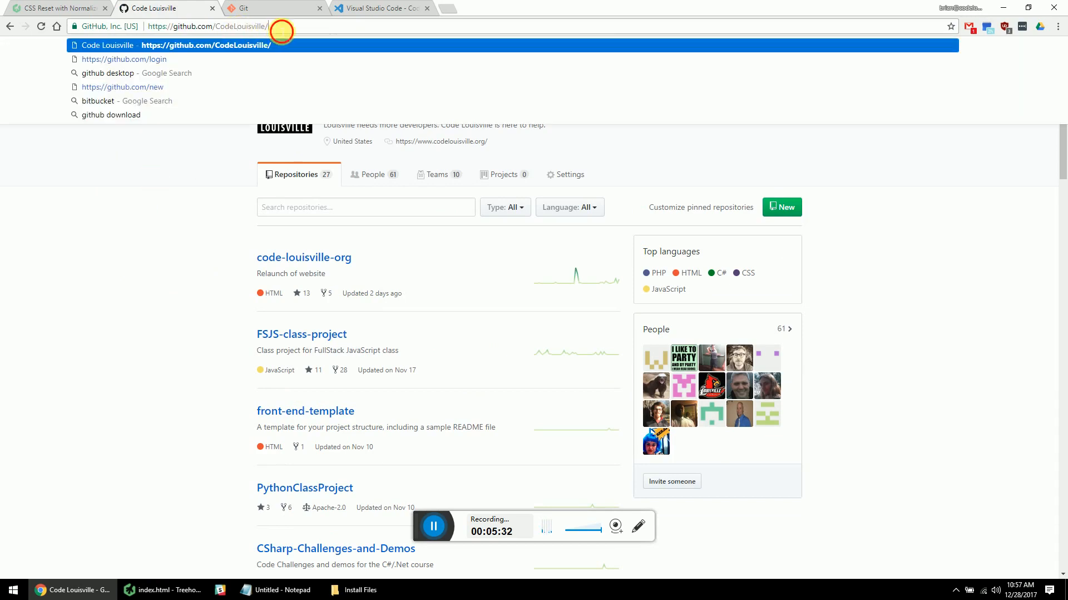
click(111, 244)
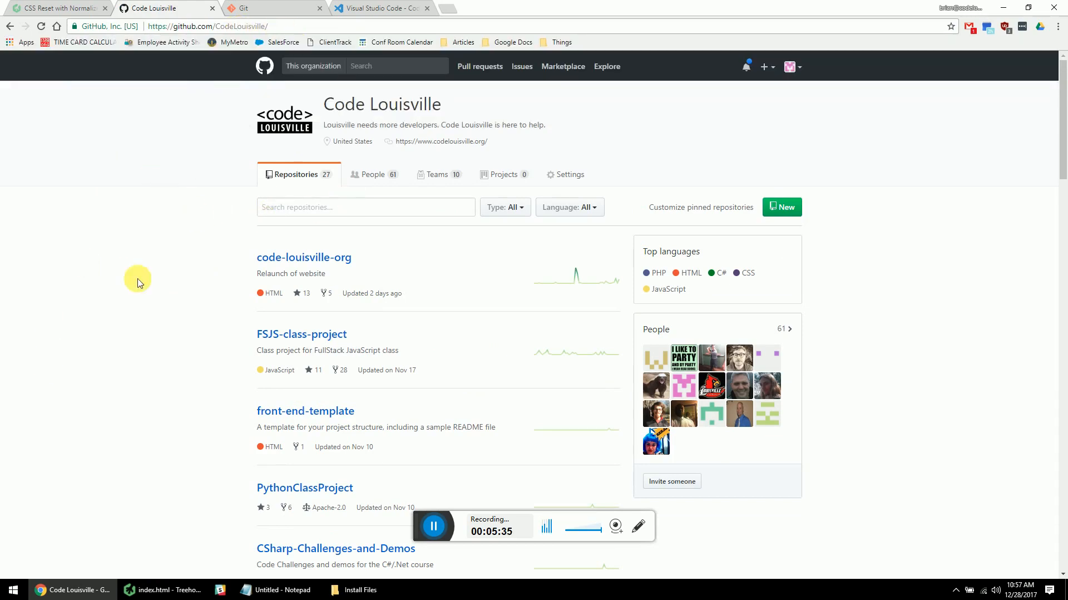
scroll(123, 236, down, 13)
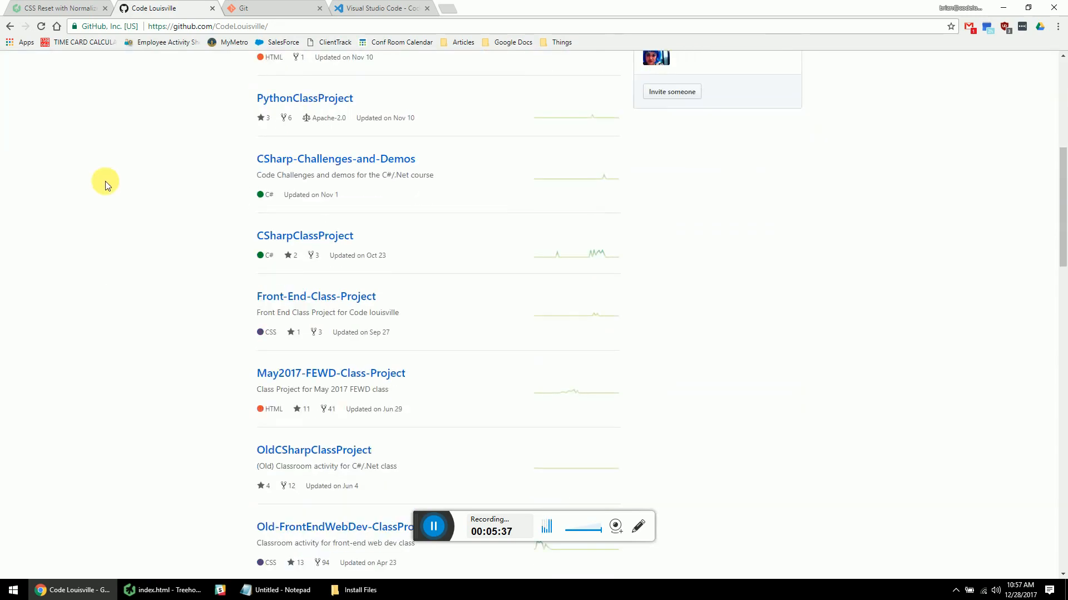
Open the front-end-template repository from the Code Louisville organization page and look over its file list and README
scroll(97, 217, up, 15)
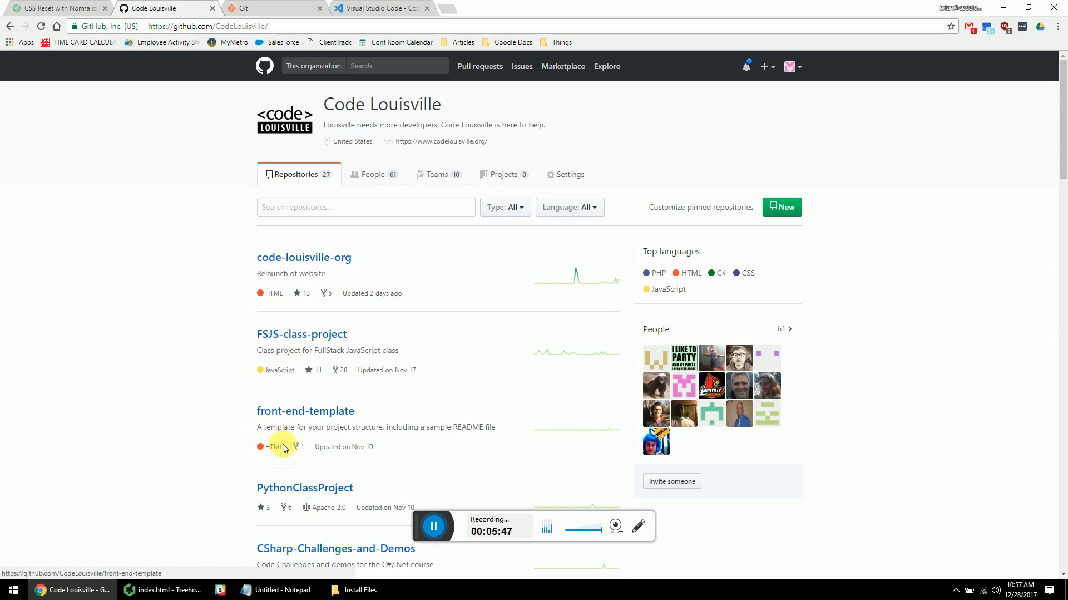
click(281, 411)
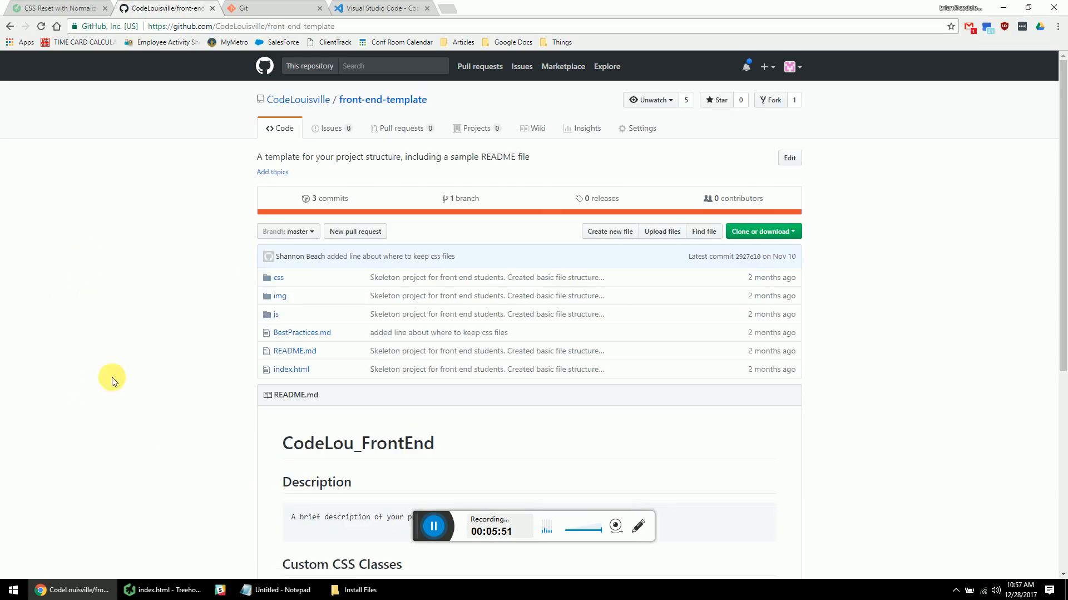
scroll(185, 312, down, 3)
scroll(210, 225, up, 3)
scroll(276, 379, down, 1)
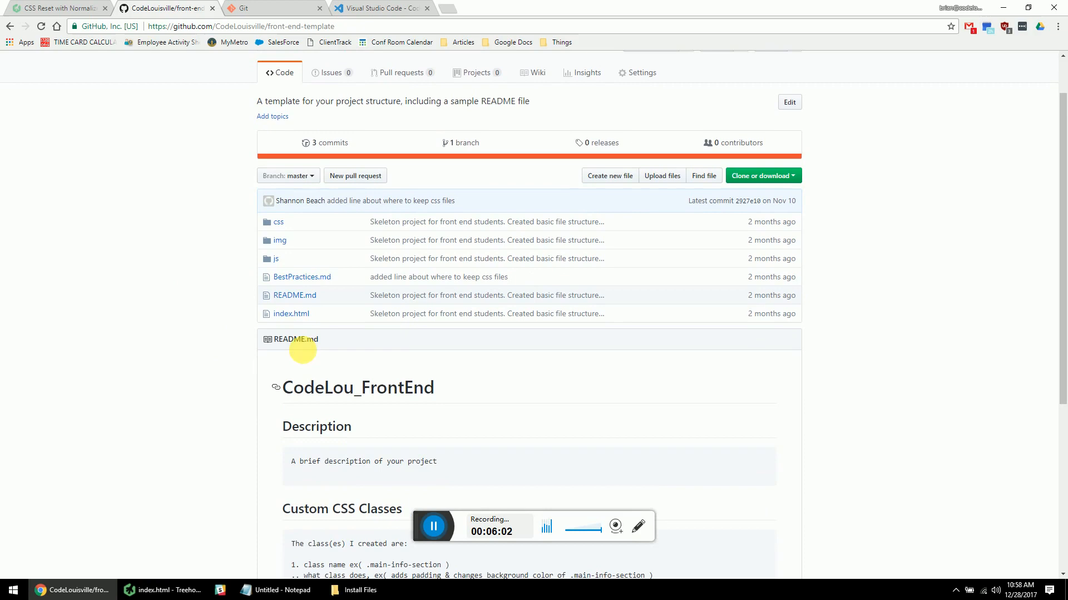
View the code in index.html, return to the repository page, and examine the sections of the README
click(295, 314)
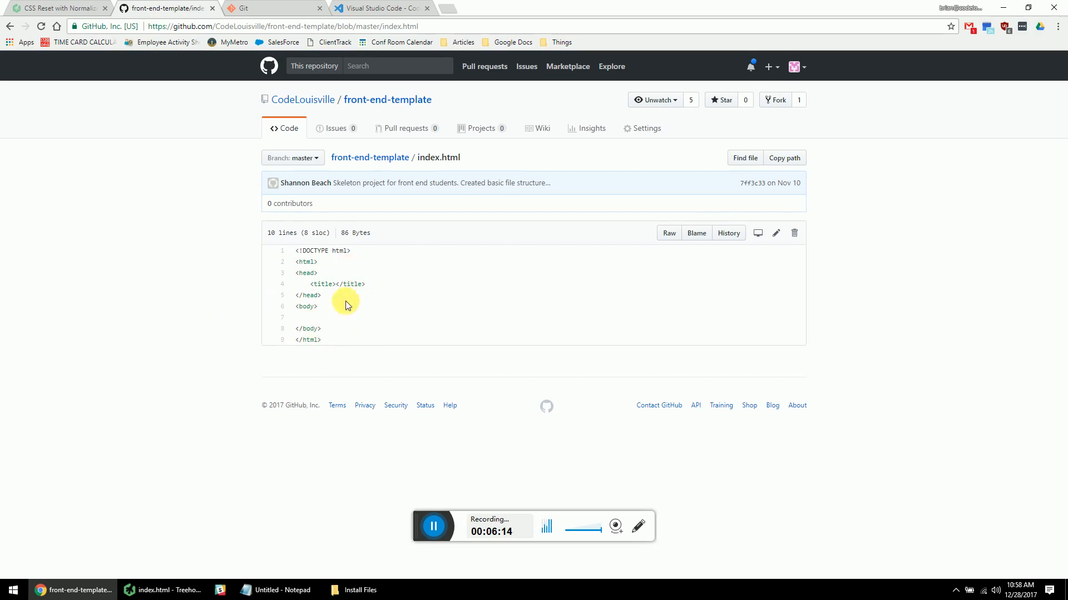
key(alt+Left)
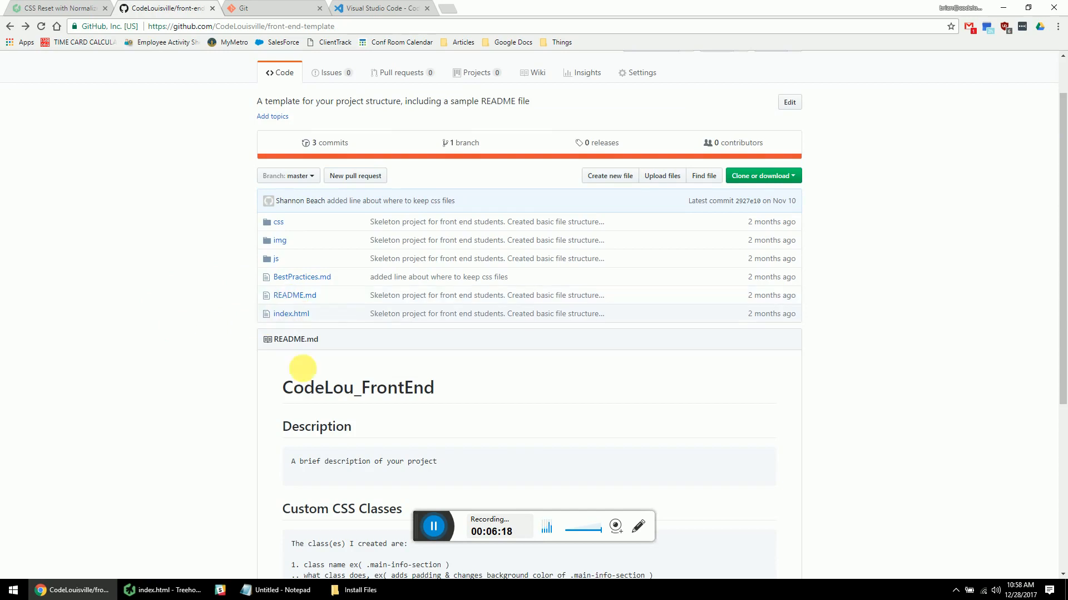
scroll(302, 368, down, 5)
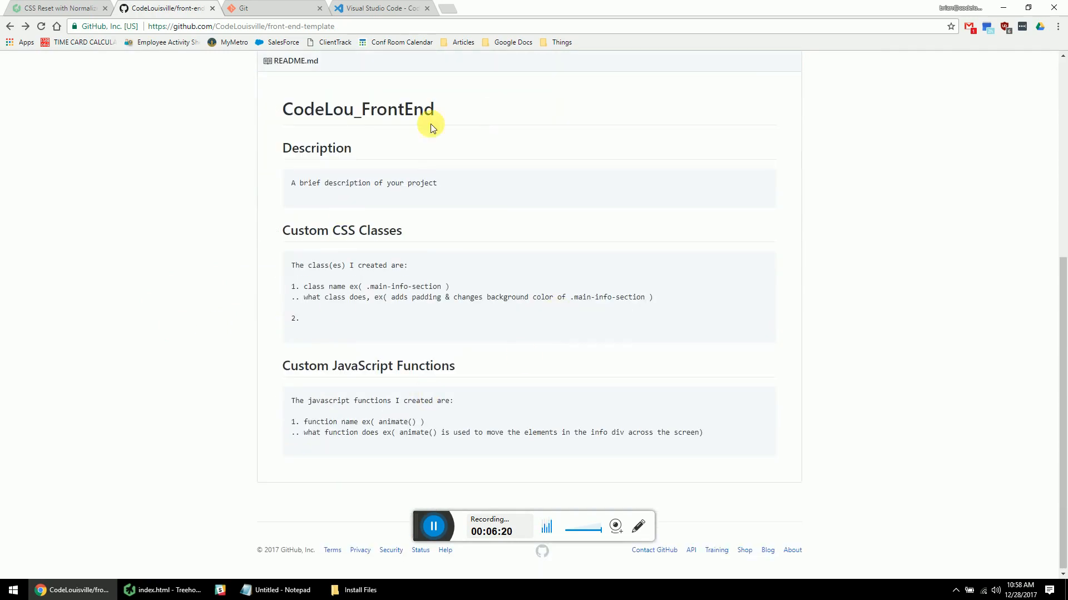
scroll(311, 206, up, 4)
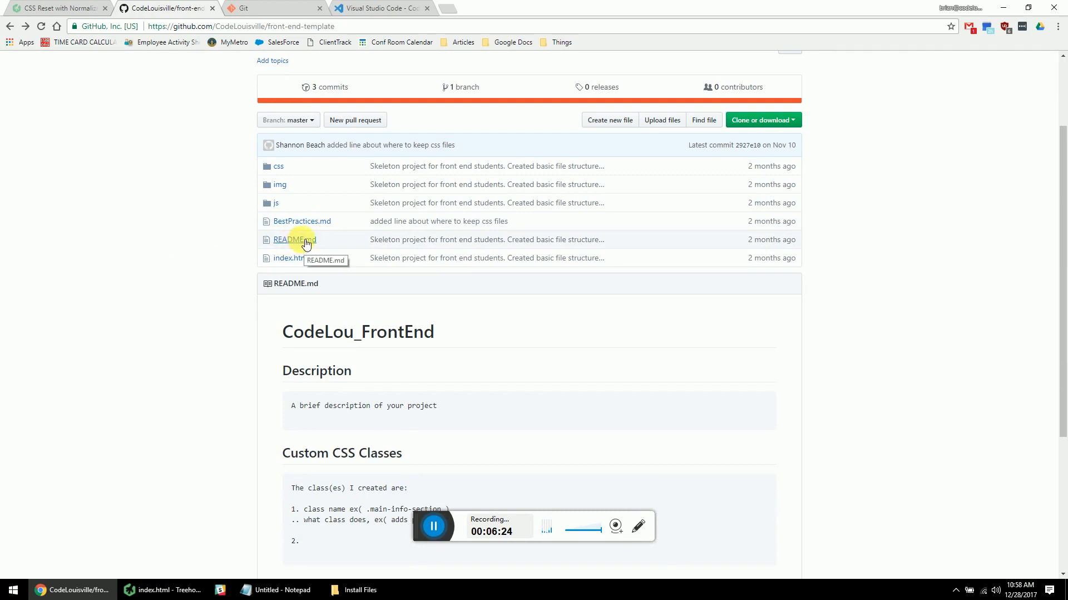
scroll(306, 244, down, 4)
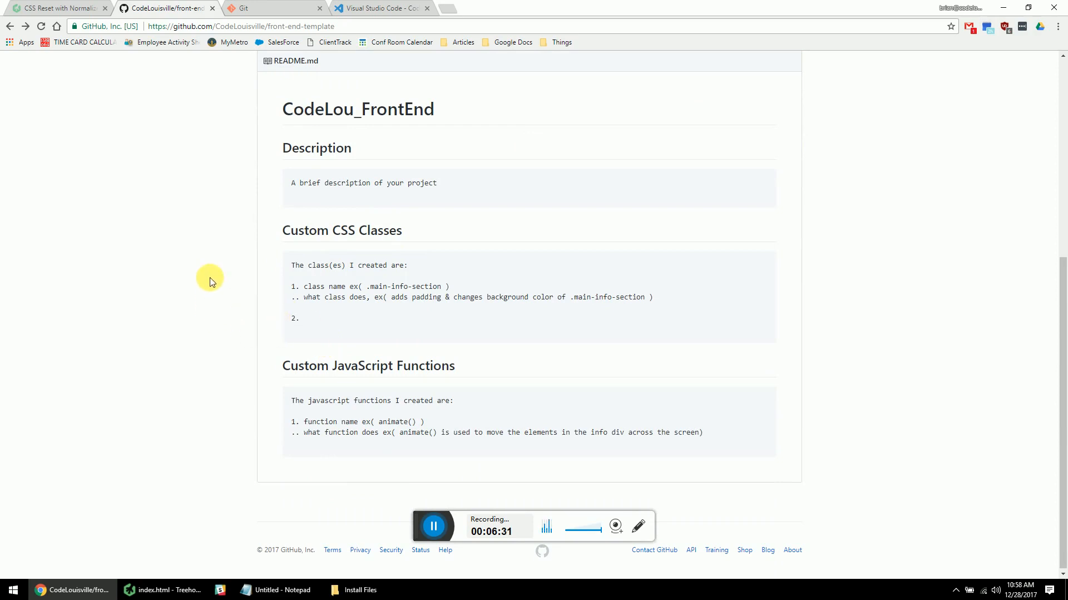
scroll(209, 280, up, 1)
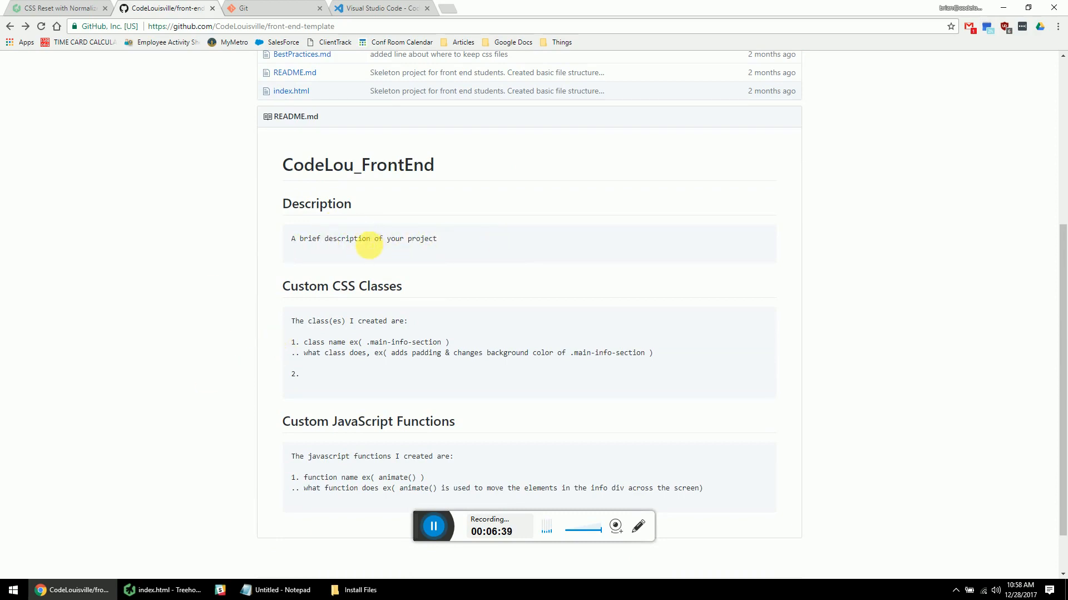
drag(281, 166, 416, 174)
click(420, 337)
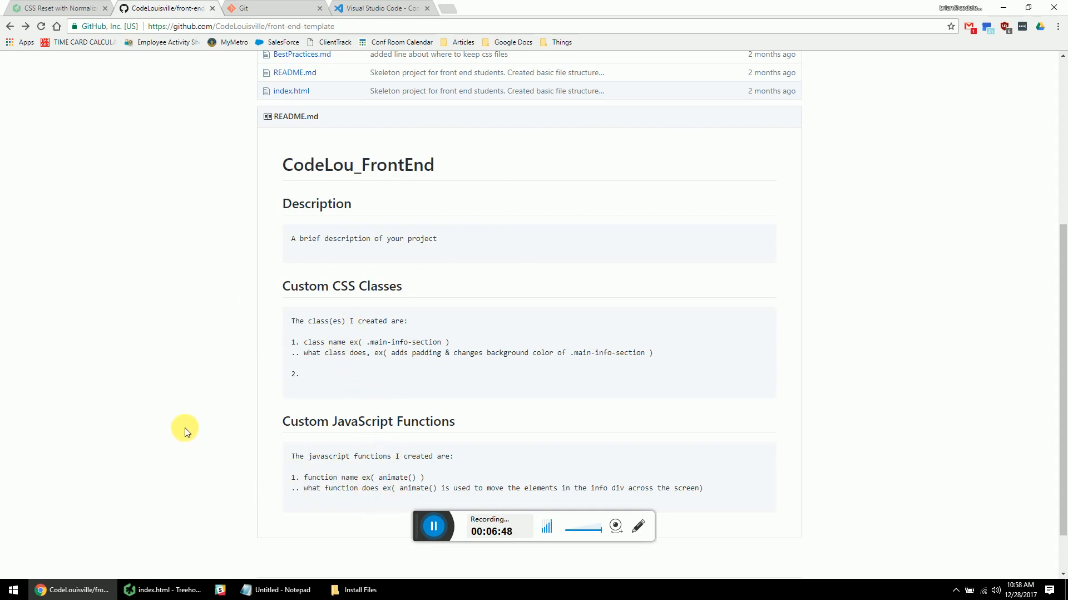
View main.css in the repository's css folder and return to the front-end-template main page
scroll(286, 381, up, 3)
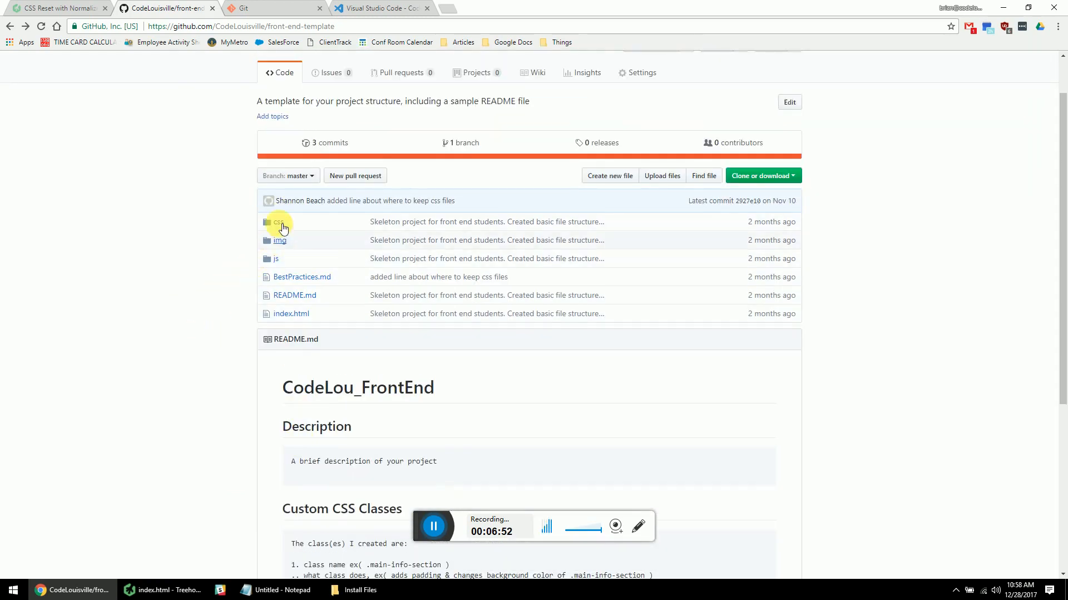
click(278, 222)
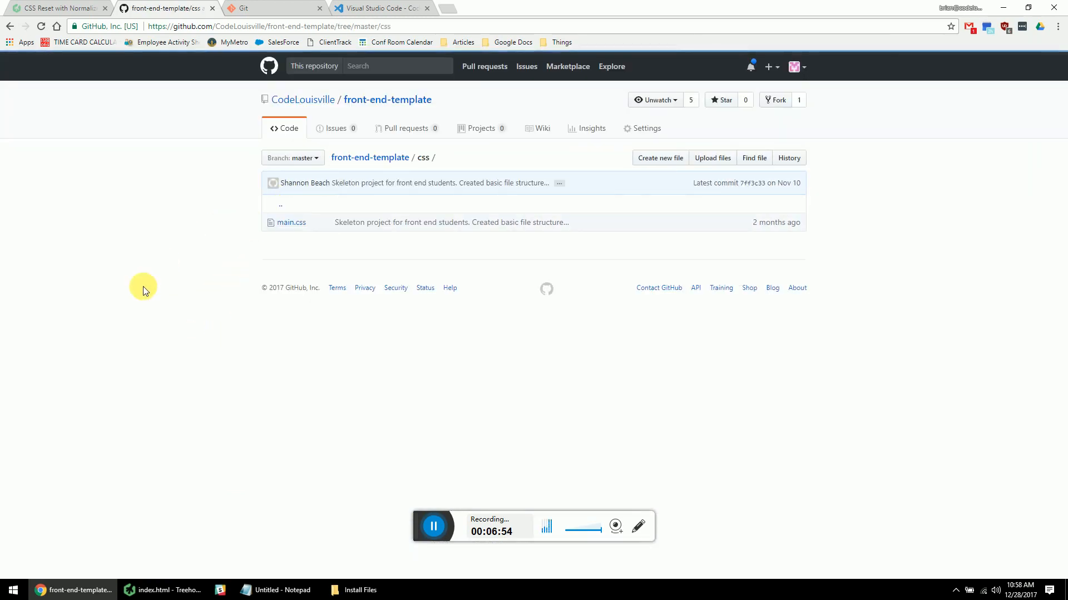
click(293, 223)
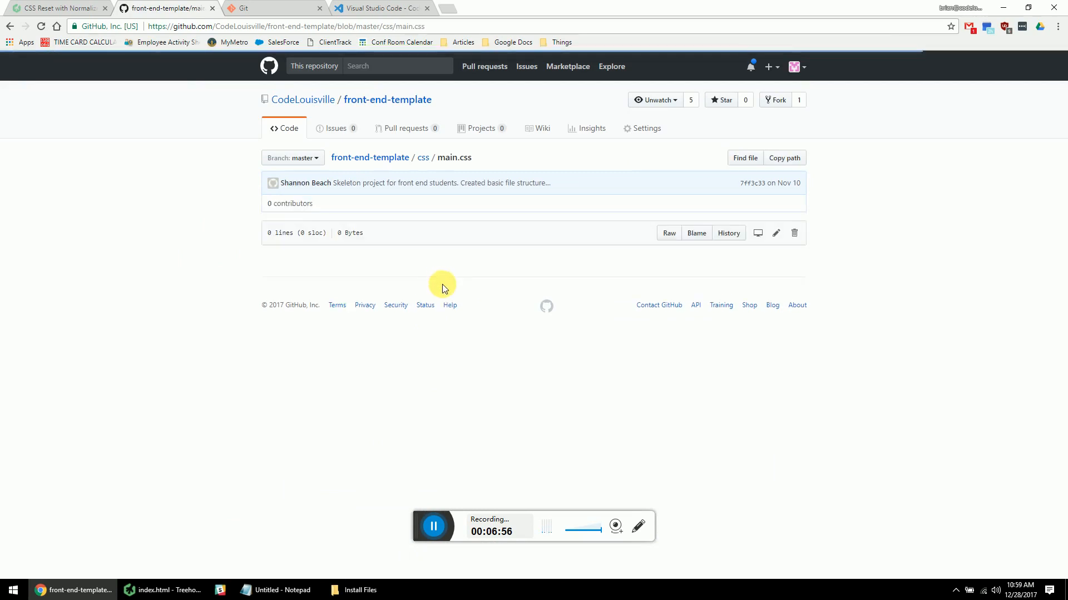
key(alt+Left)
key(alt+Left)
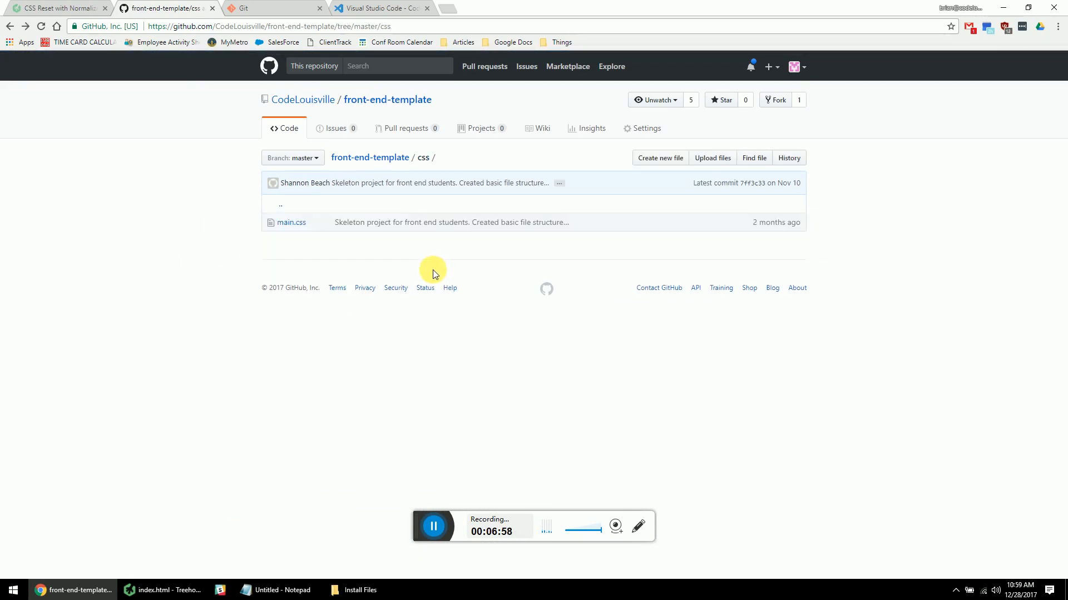
View the img folder and the app.js file in the js folder, returning to the repository's main page
click(280, 241)
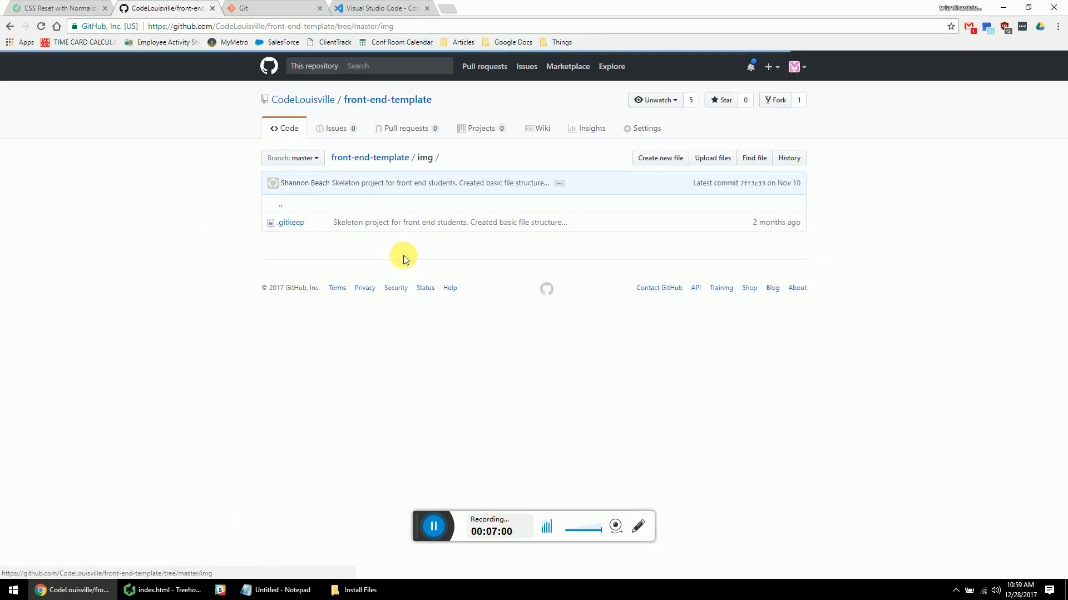
key(alt+Left)
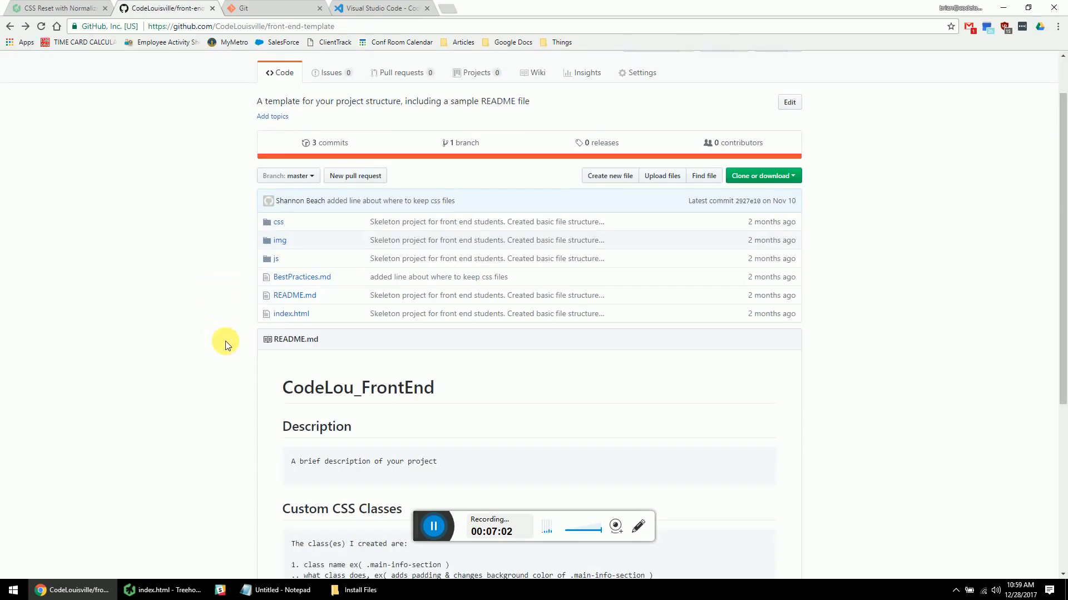
click(276, 258)
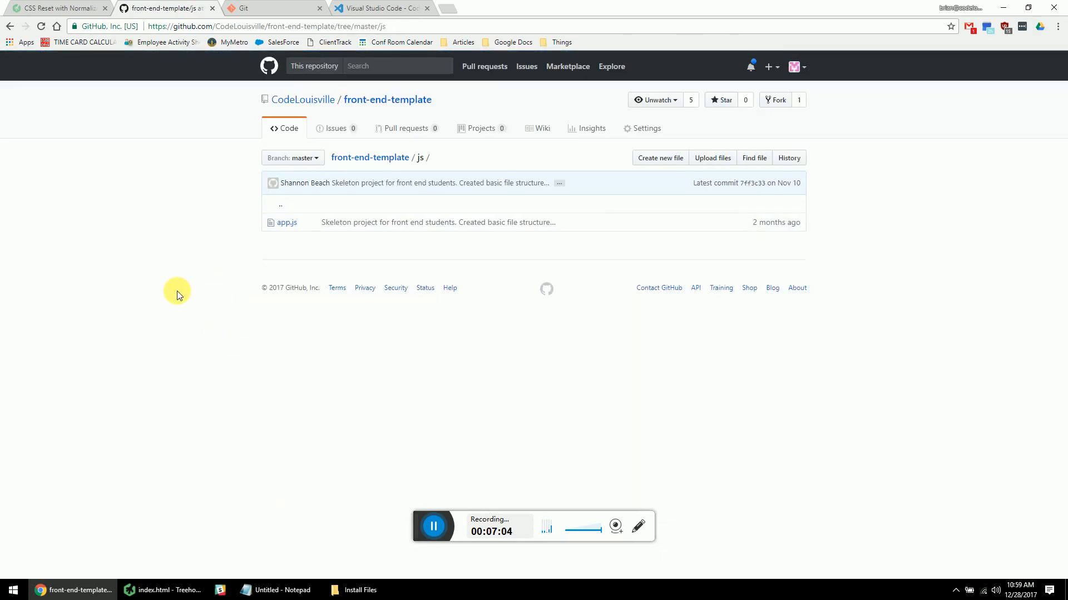
click(283, 222)
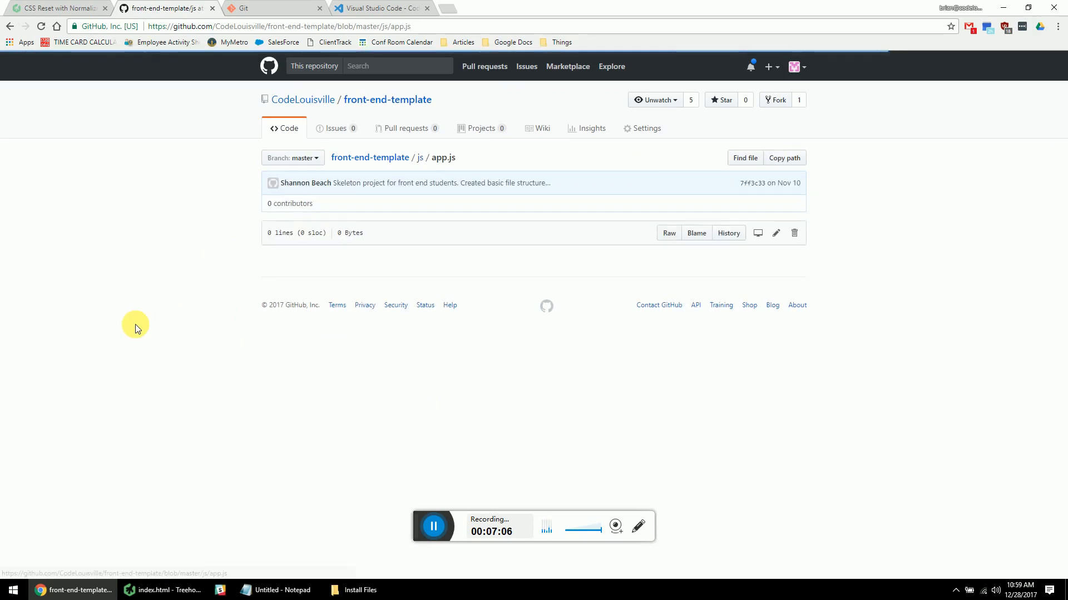
key(alt+Left)
key(alt+Left)
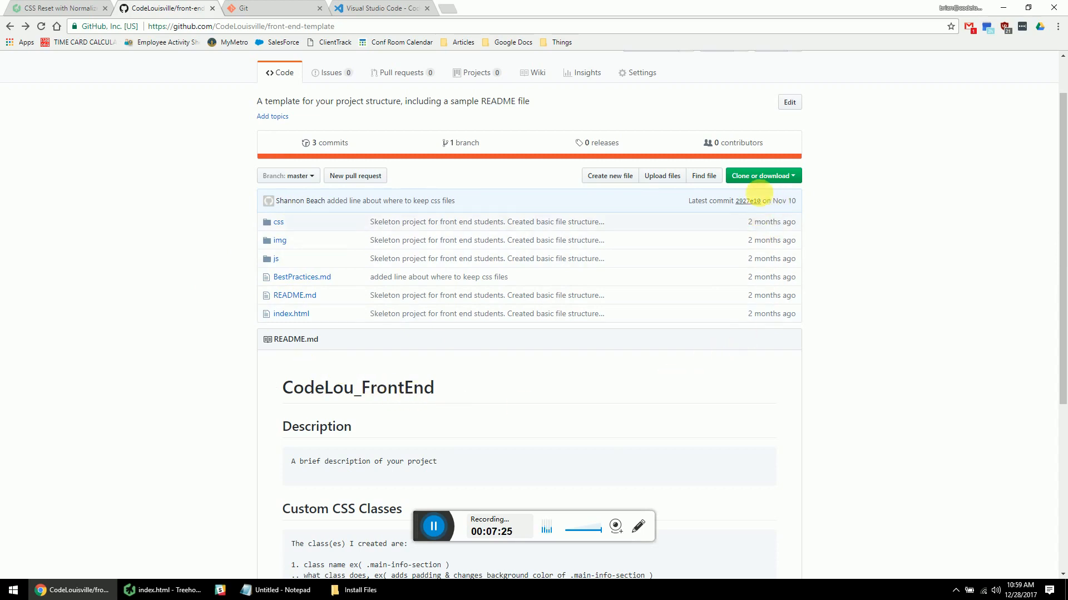
Download the repository as a ZIP and save it as front-end-template-master.zip in the Install Files folder on the Desktop
click(762, 177)
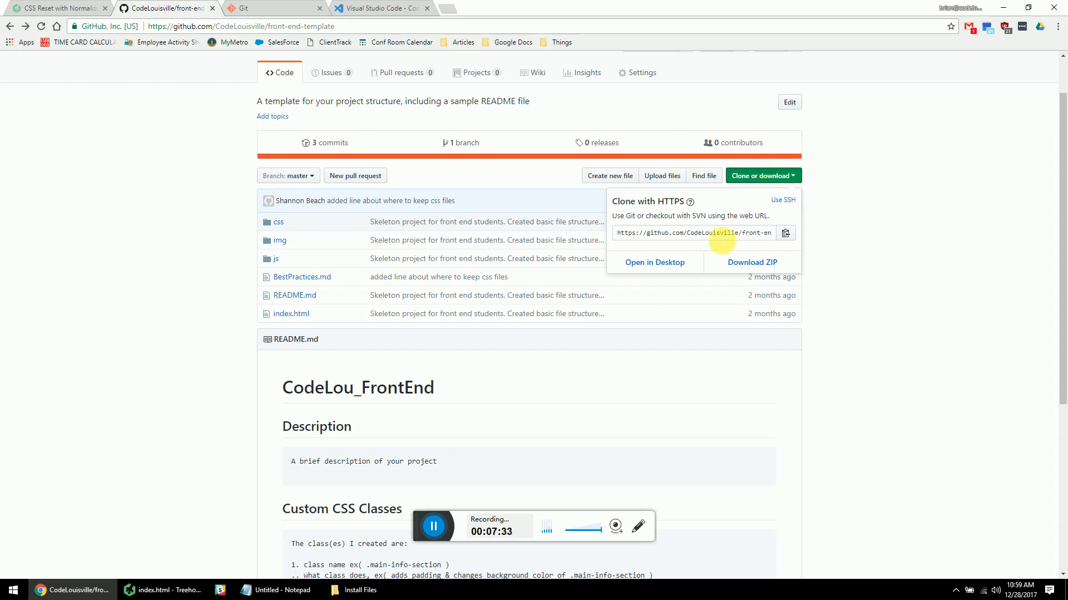
click(750, 266)
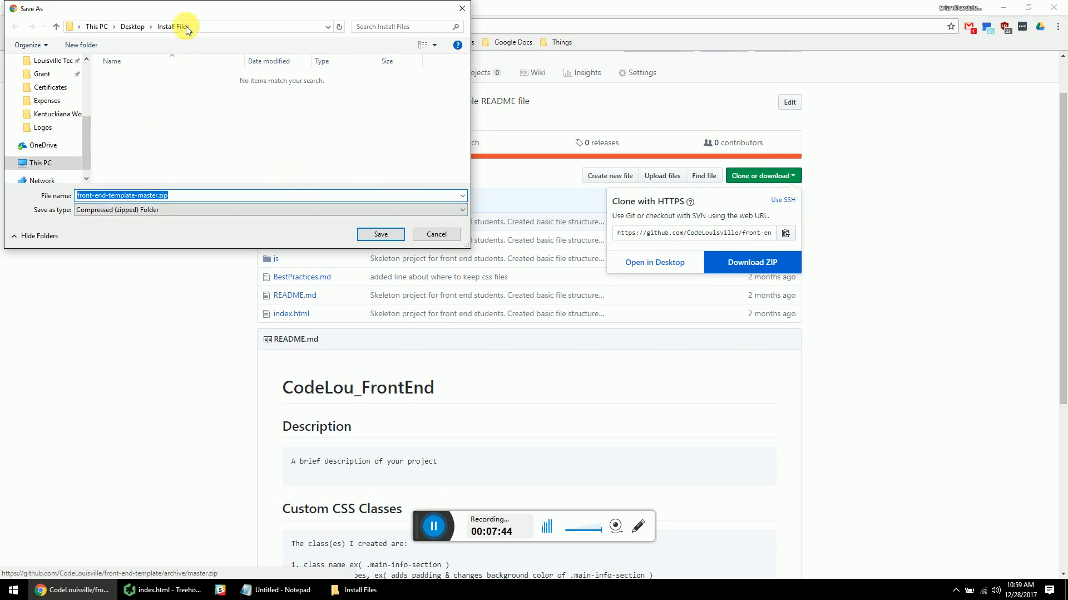
click(371, 233)
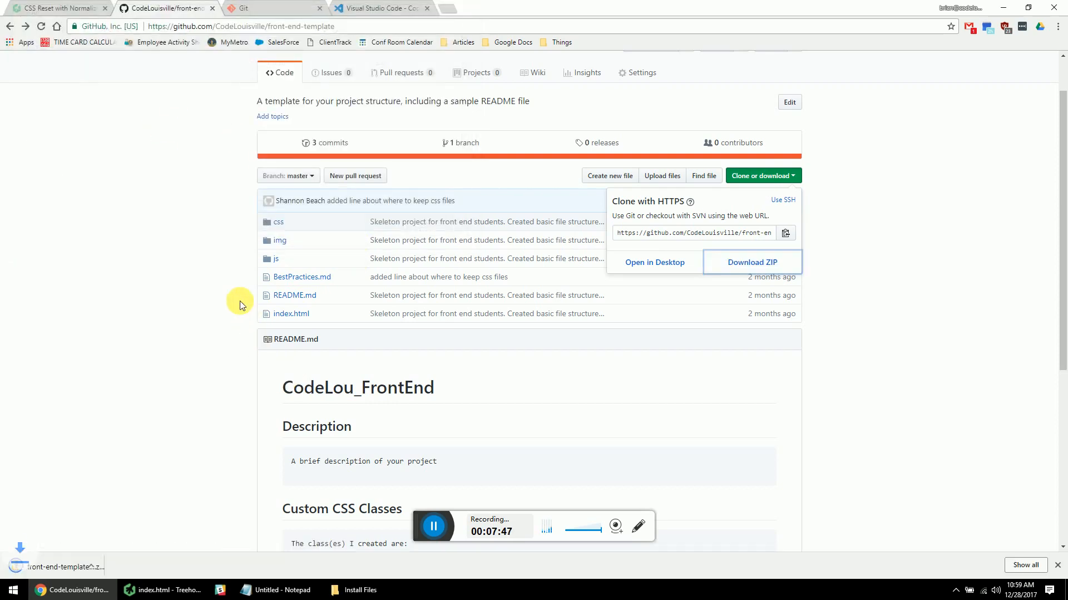
Switch to the Install Files folder in File Explorer and select front-end-template-master.zip
click(356, 589)
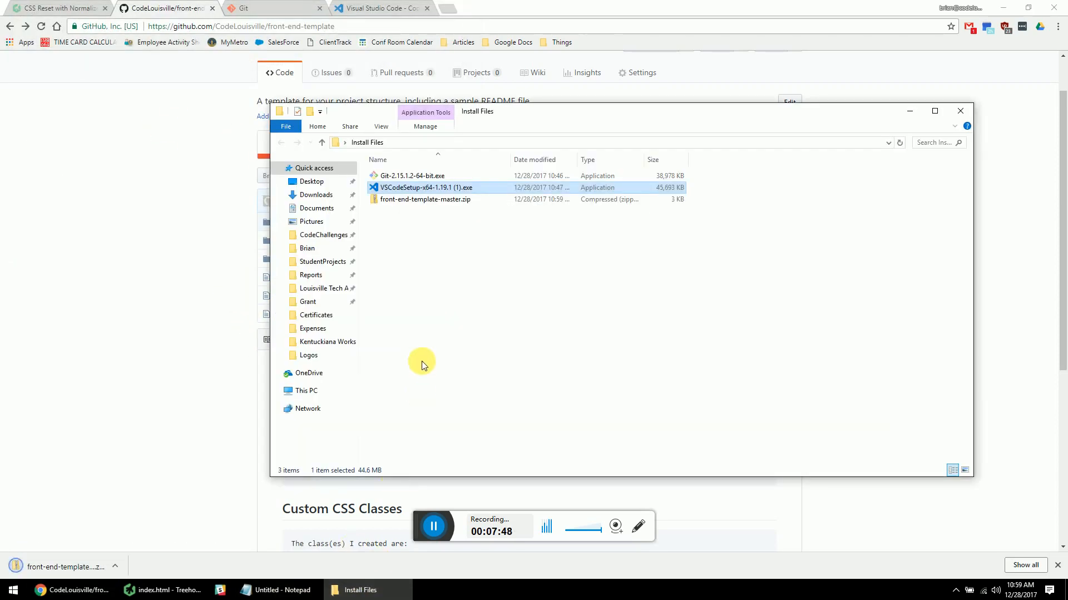
click(422, 364)
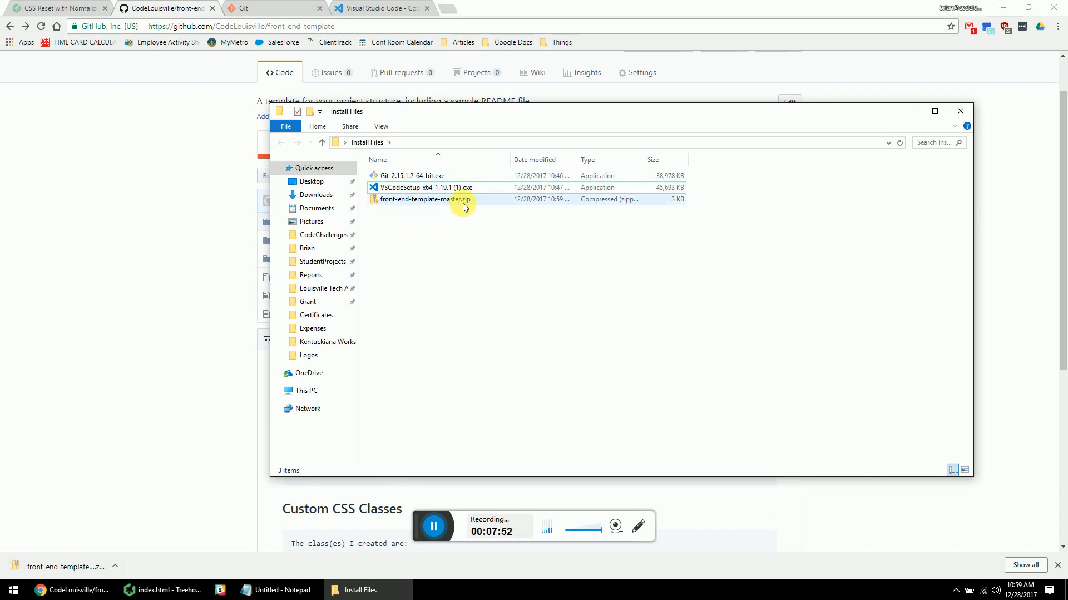
click(465, 207)
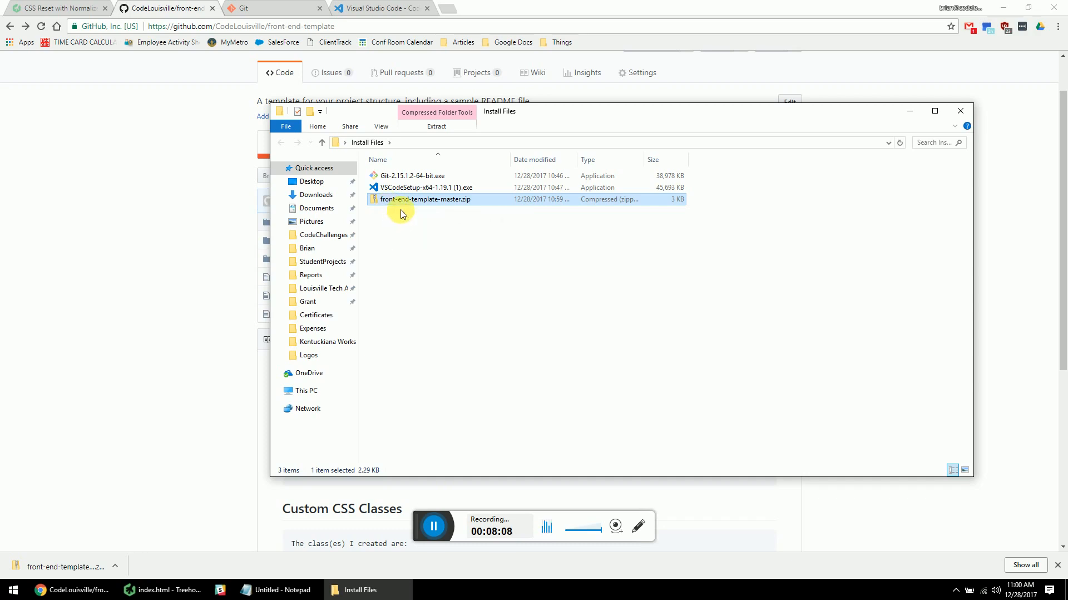
Browse front-end-template-master.zip down to the files in its front-end-template-master folder, then go back up to Install Files
double_click(404, 201)
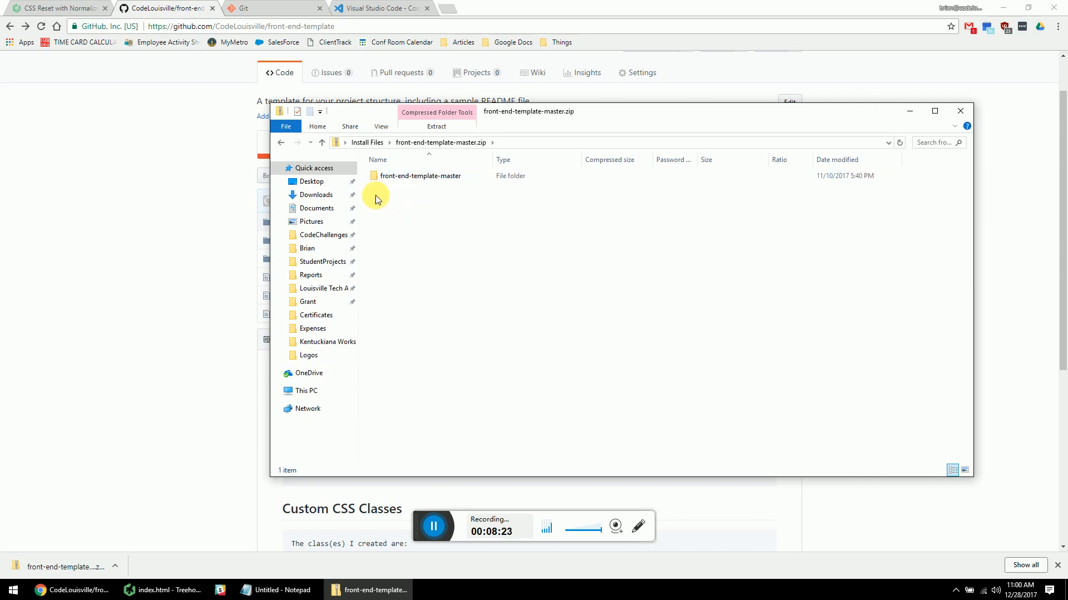
key(alt+Left)
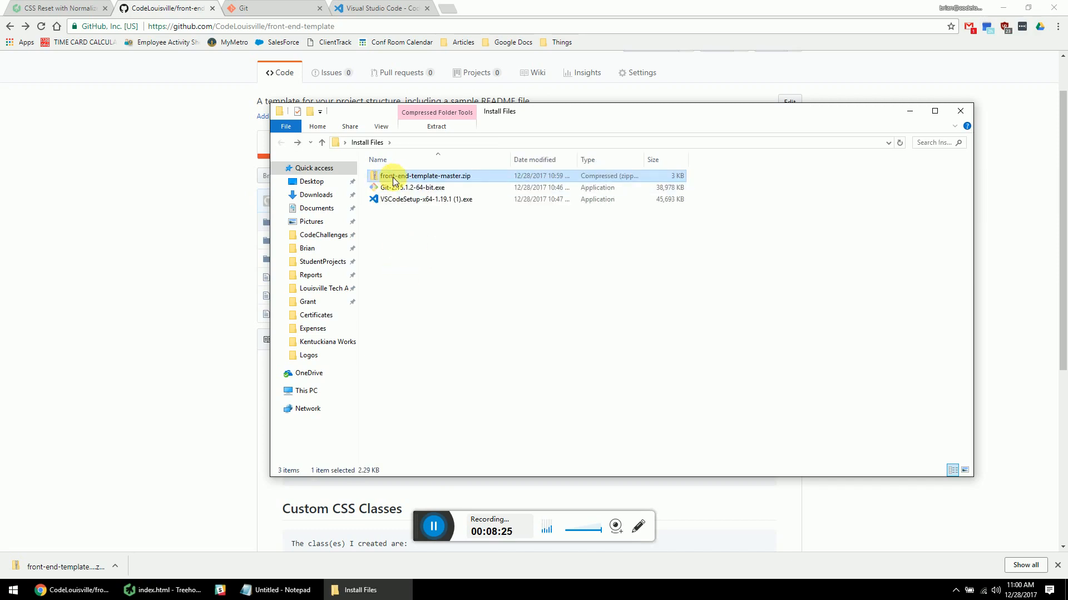
double_click(393, 176)
click(423, 177)
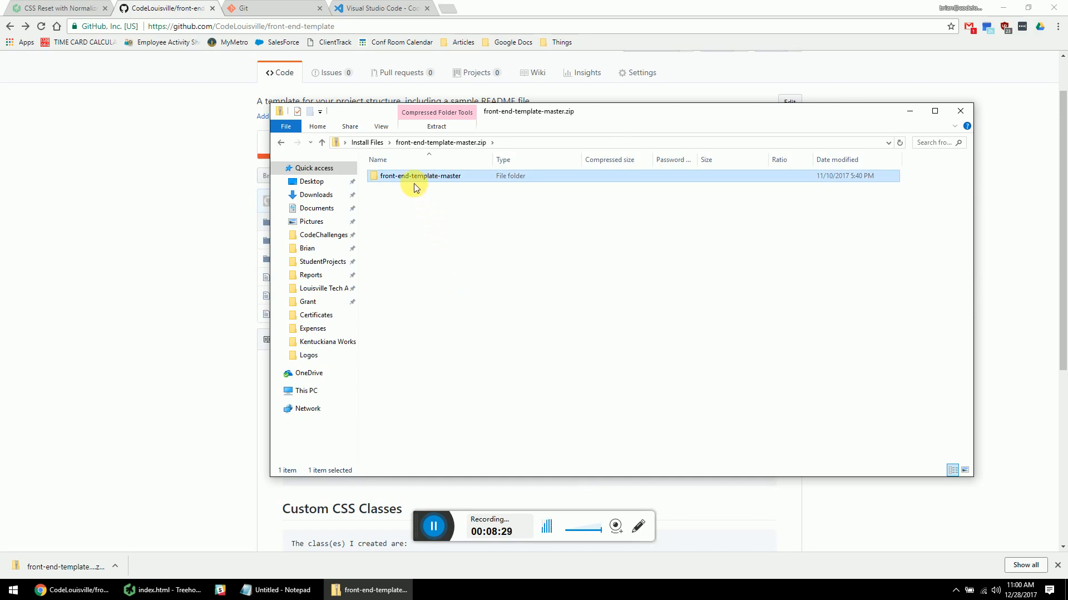
click(172, 300)
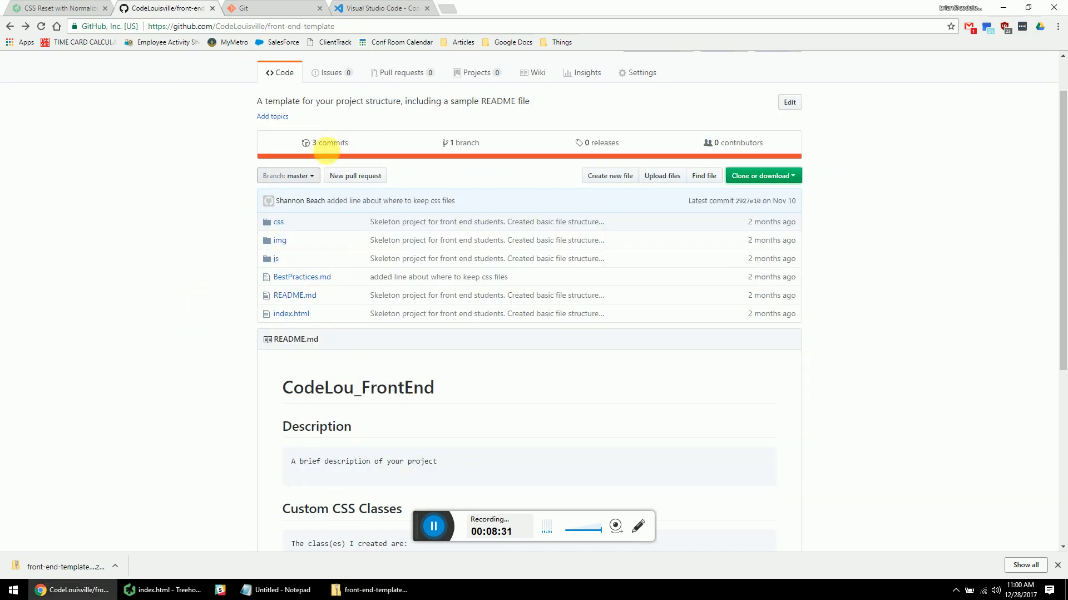
click(364, 595)
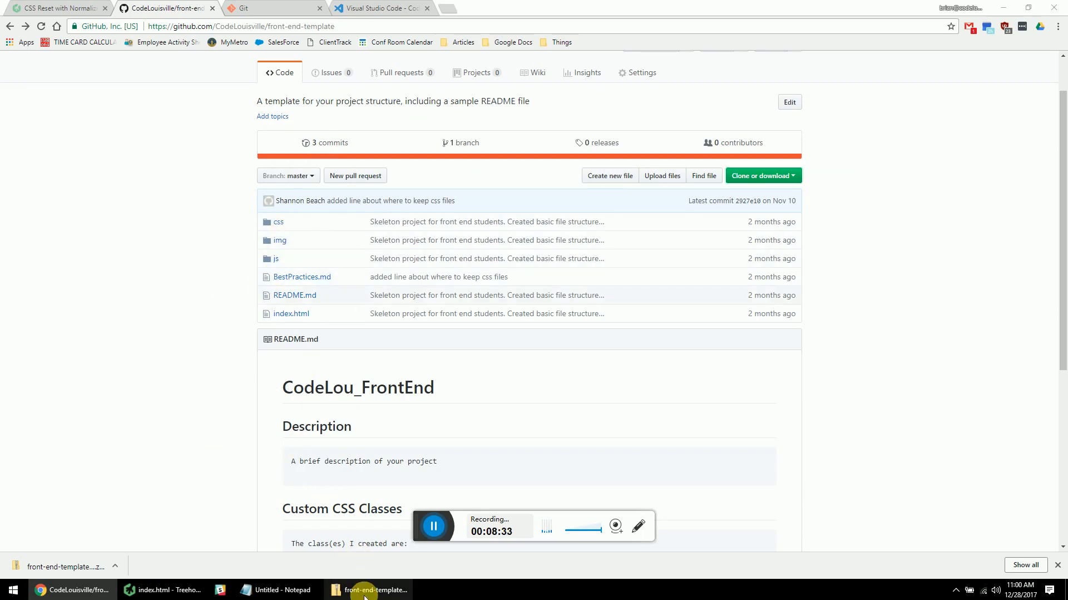
double_click(398, 177)
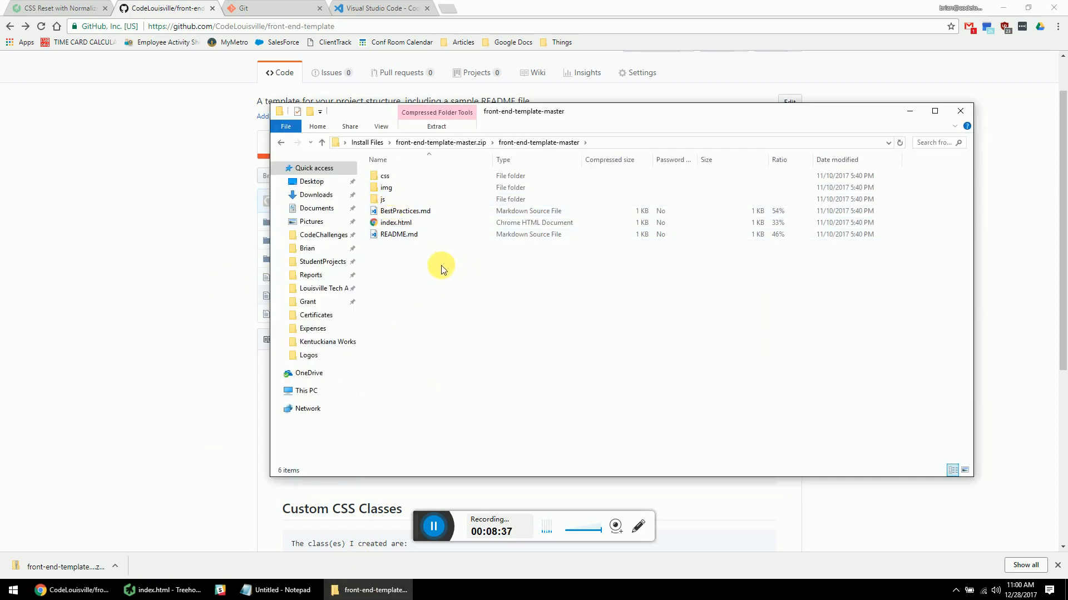
key(BackSpace)
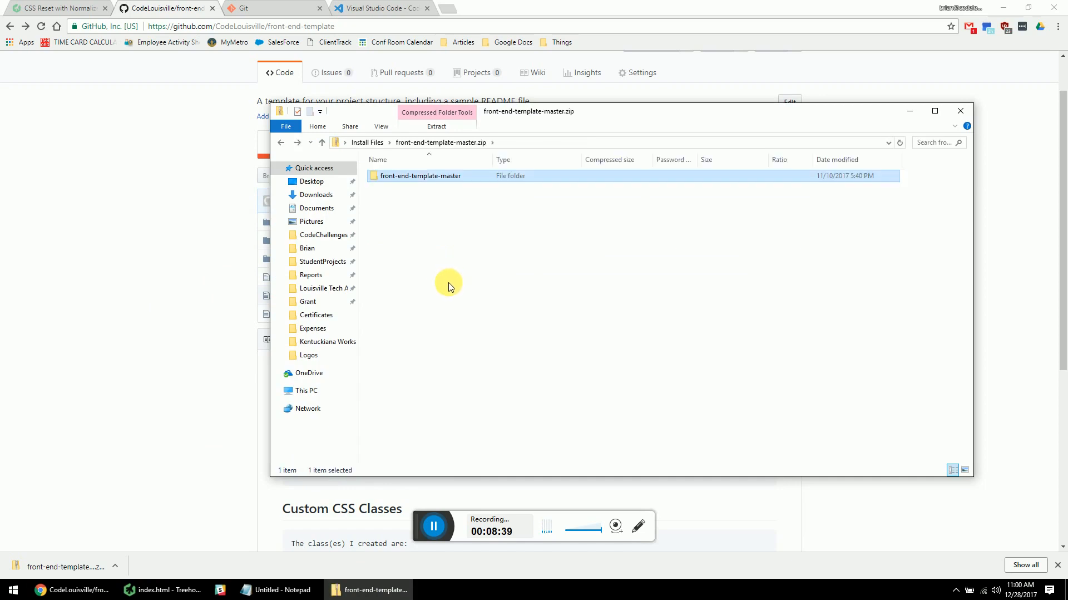
key(BackSpace)
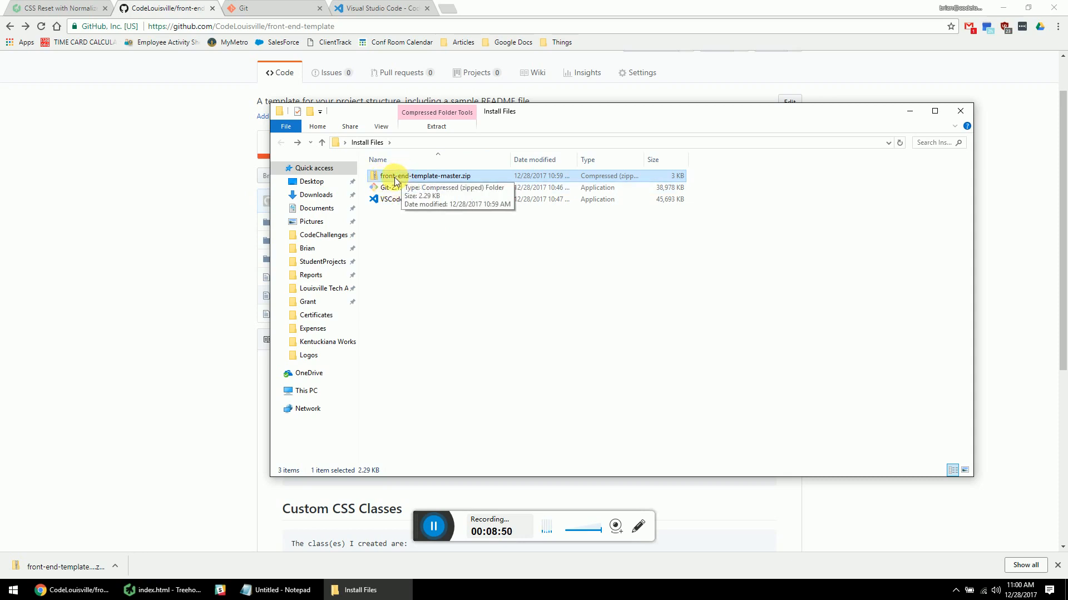
Reopen front-end-template-master.zip, select the front-end-template-master folder inside it, and return to Install Files
double_click(393, 177)
click(388, 176)
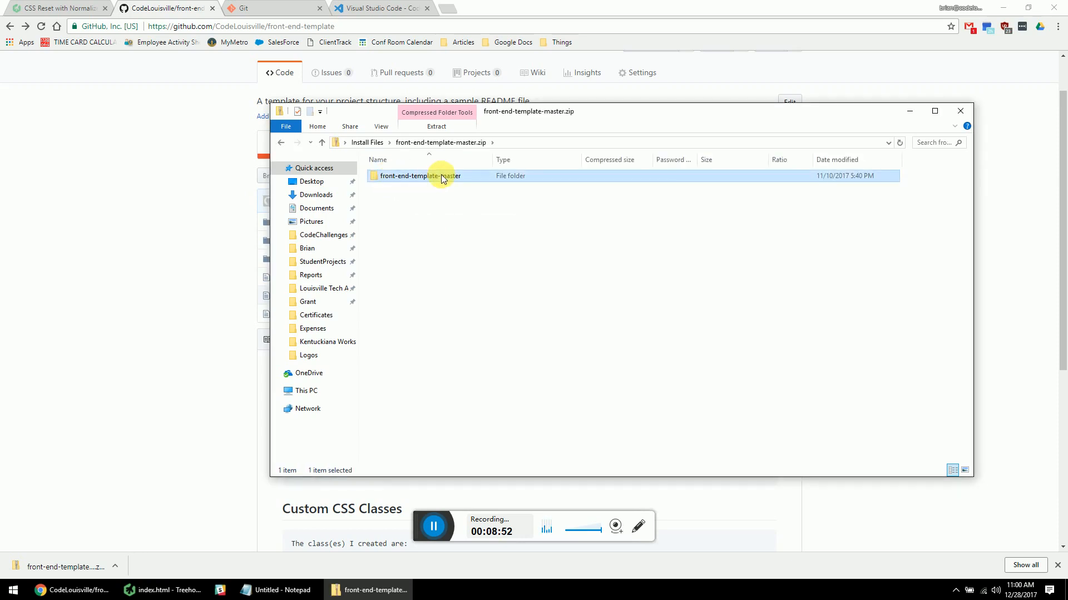
key(BackSpace)
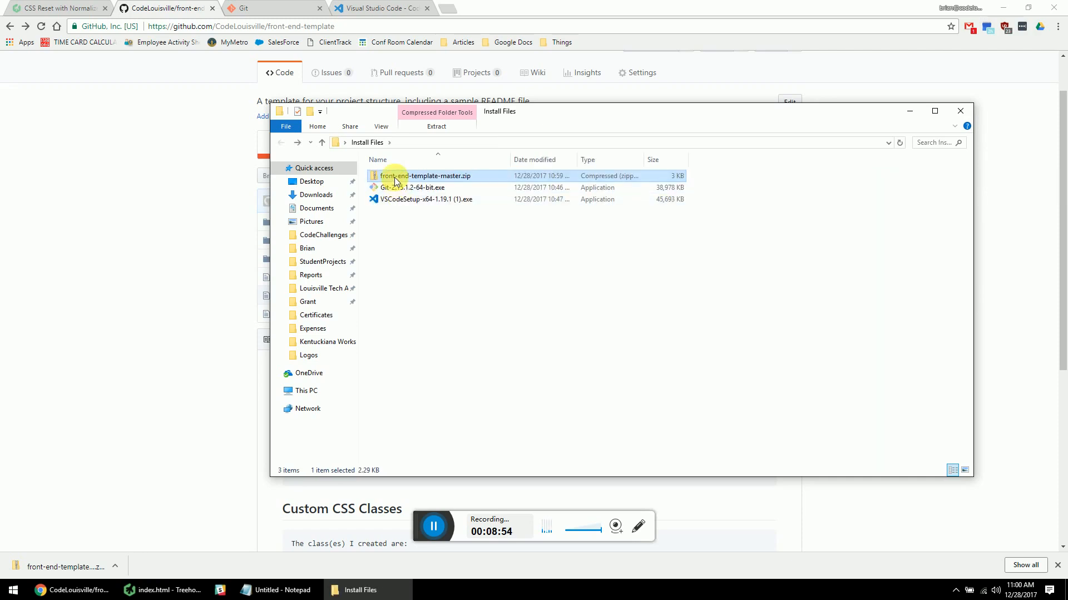
Extract front-end-template-master.zip into the front-end-template-master folder inside Install Files, then close the window showing the extracted files
right_click(396, 177)
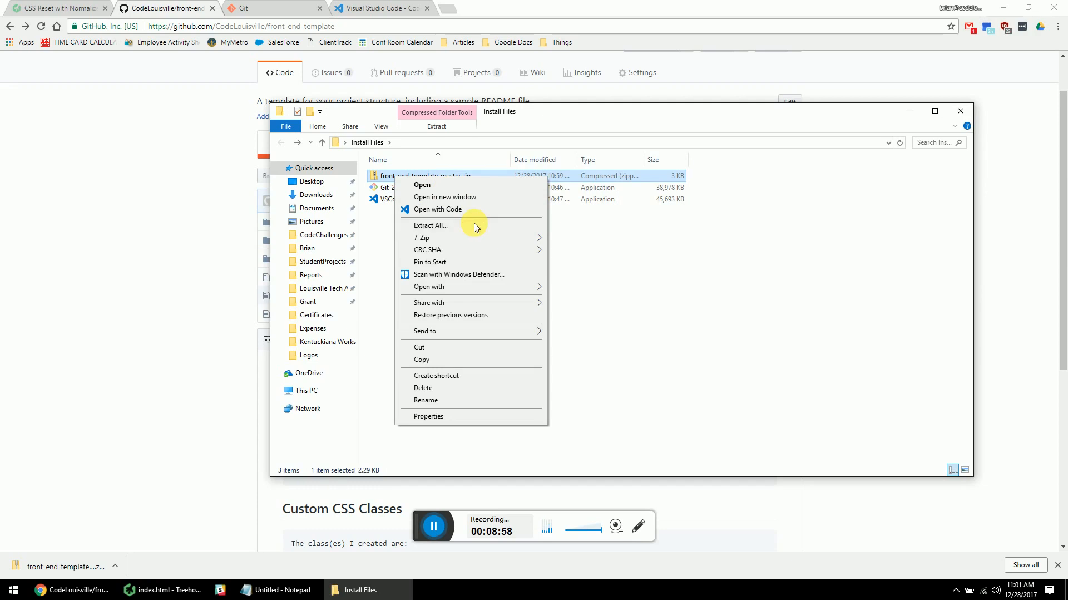
click(474, 225)
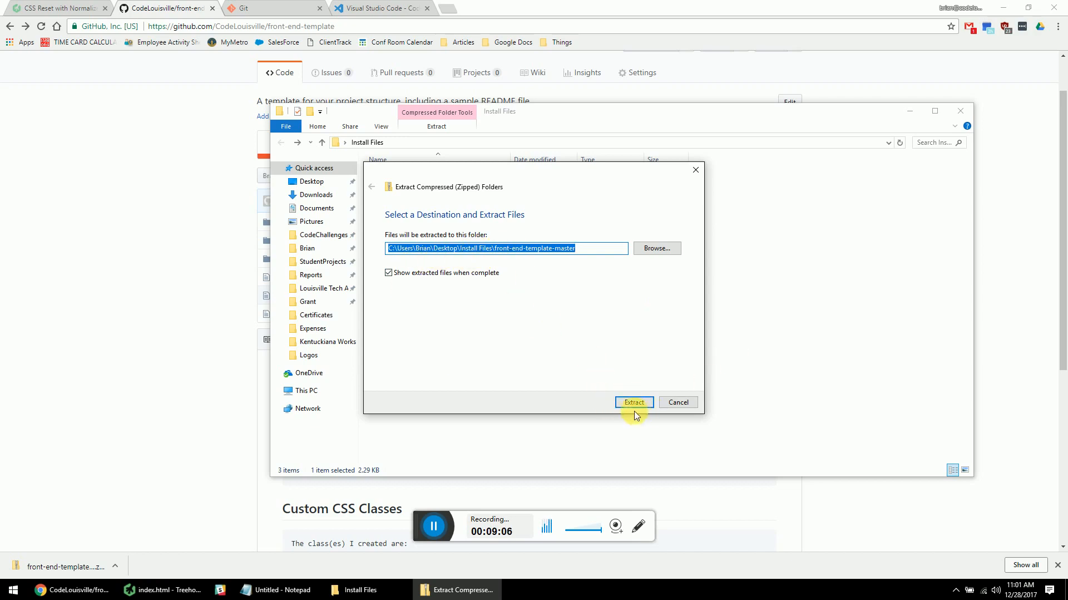
click(633, 401)
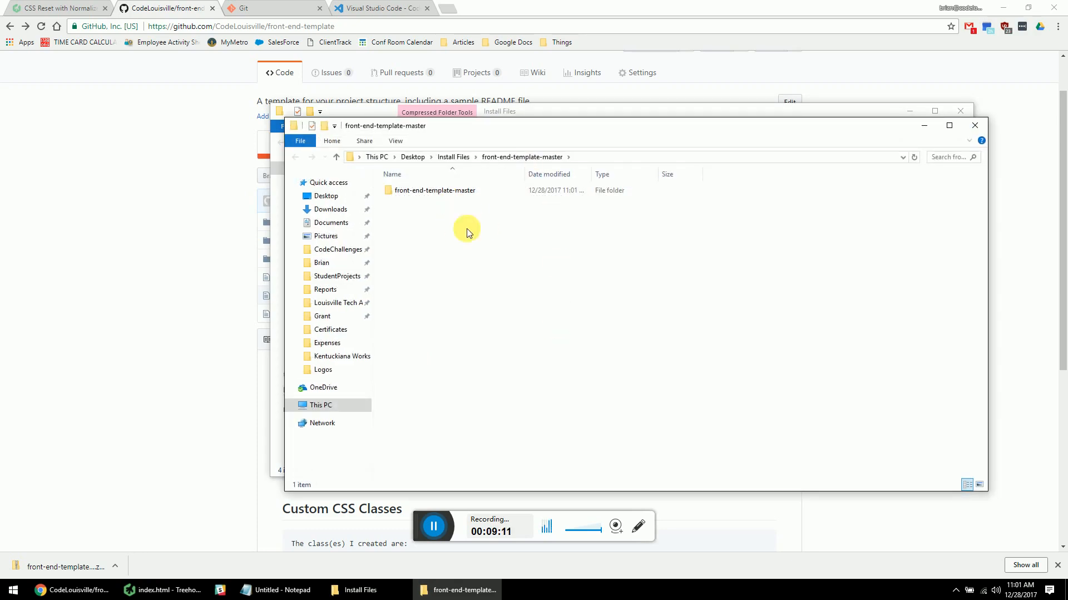
drag(667, 136, 643, 204)
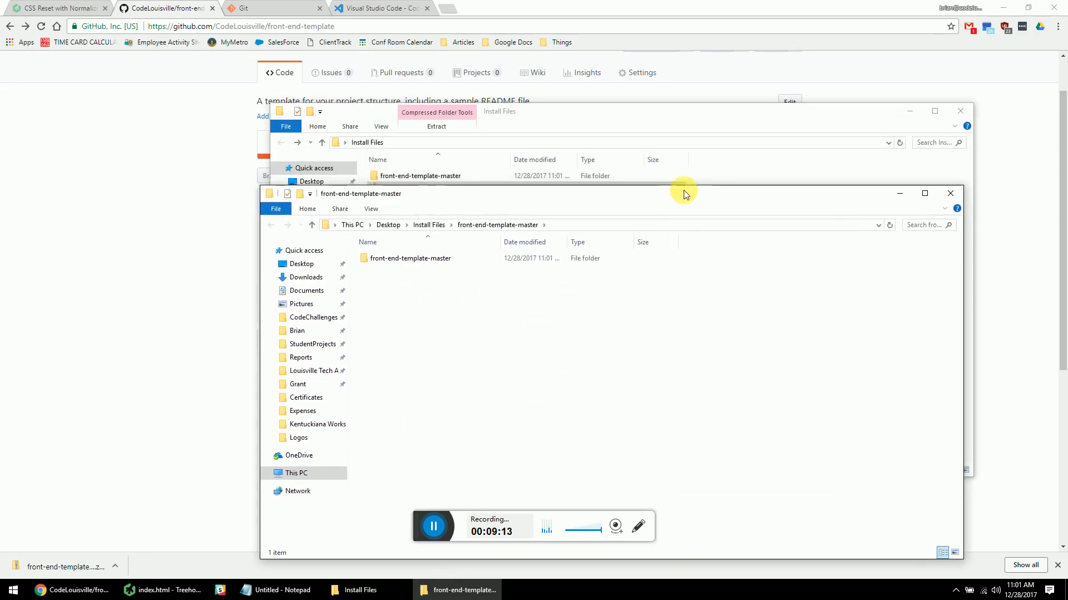
click(951, 193)
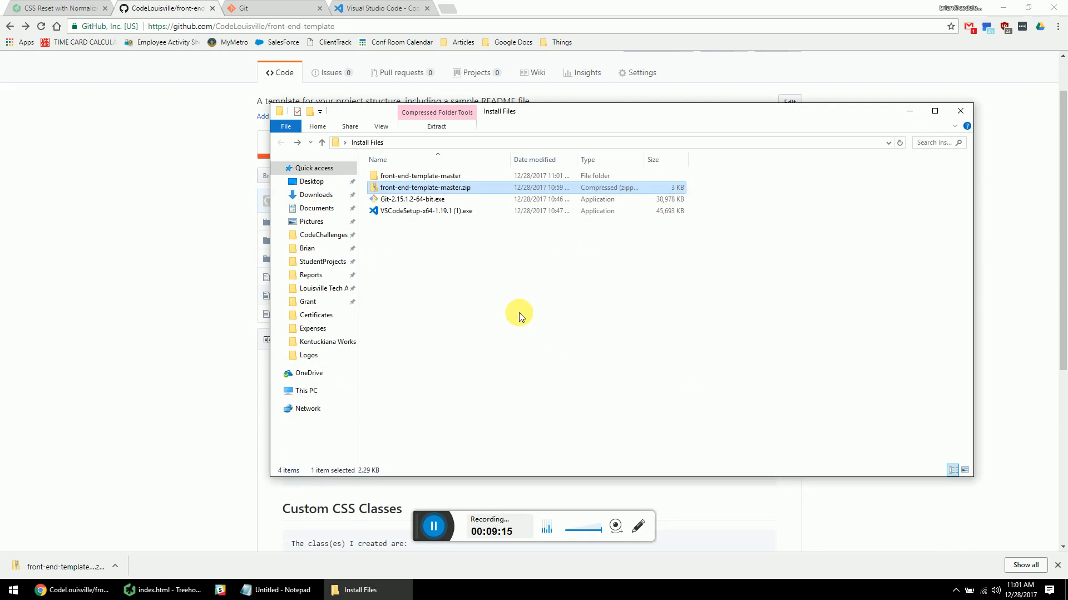
Browse the extracted front-end-template-master folder down to the project files in its nested folder of the same name
click(417, 176)
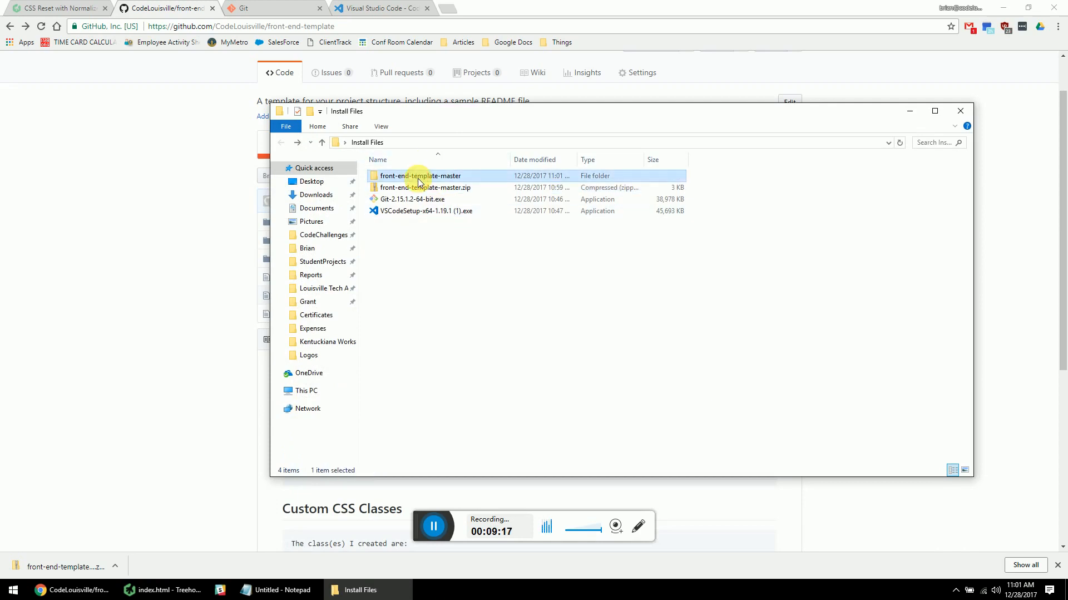
double_click(417, 175)
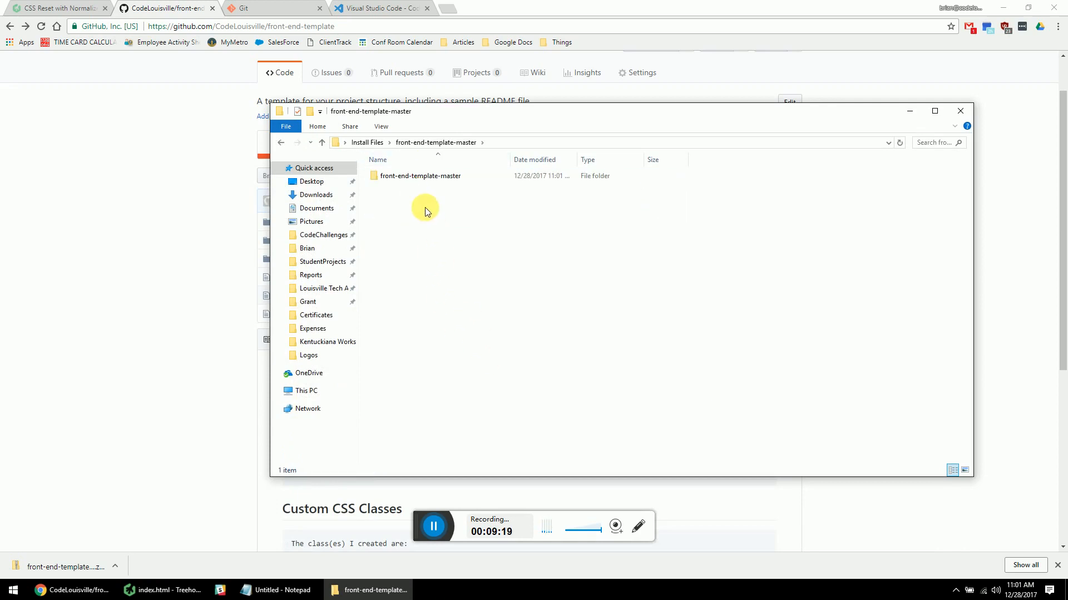
click(408, 176)
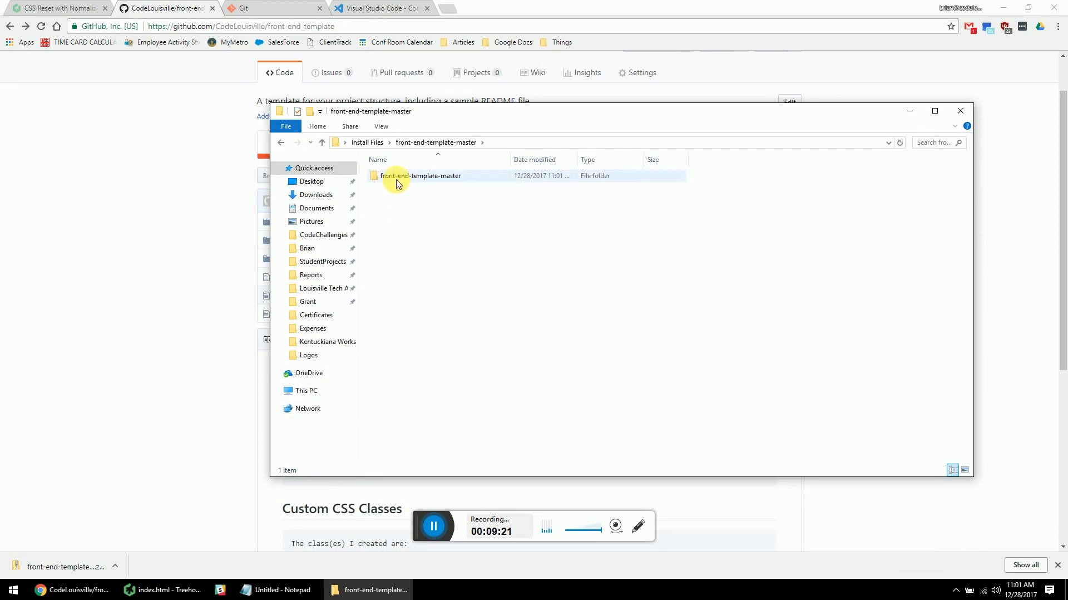
double_click(403, 176)
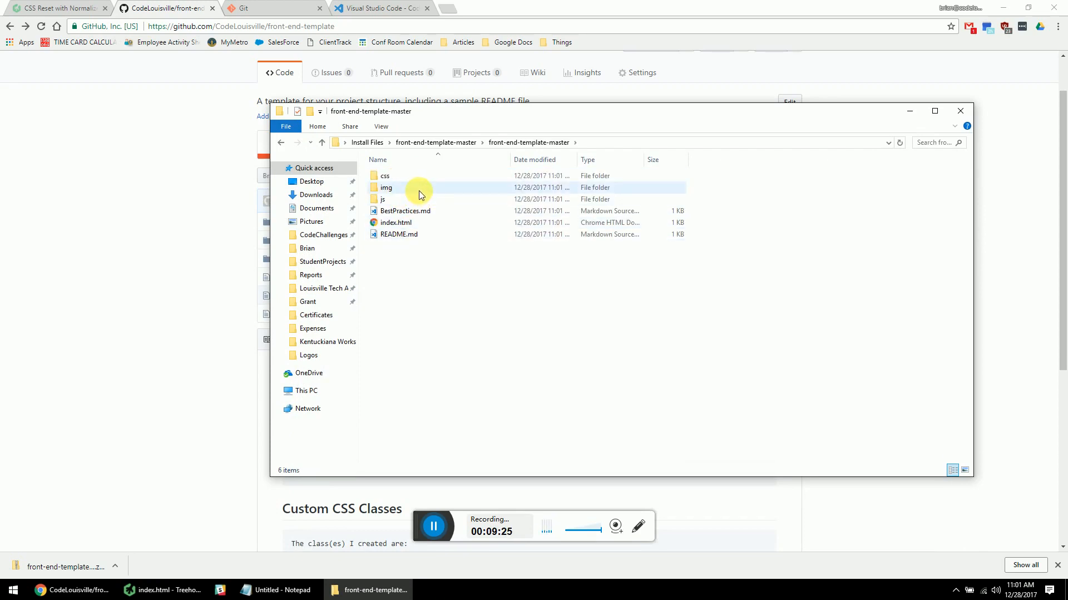
key(BackSpace)
double_click(384, 177)
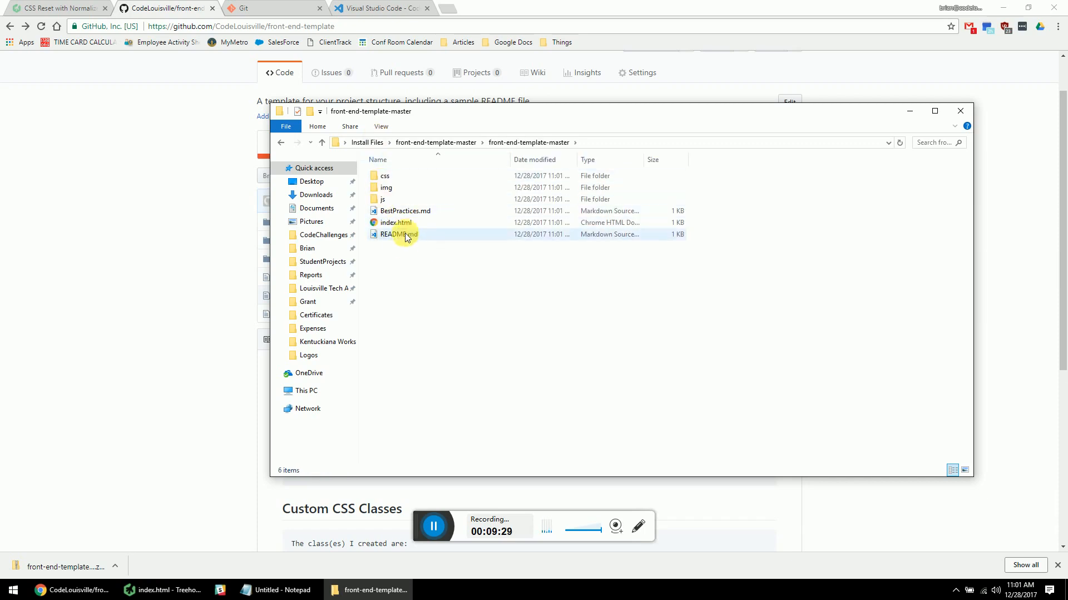
Open main.css from the css folder with Visual Studio Code as the default app for .css files, then close the editor and the folder window
click(386, 179)
double_click(386, 179)
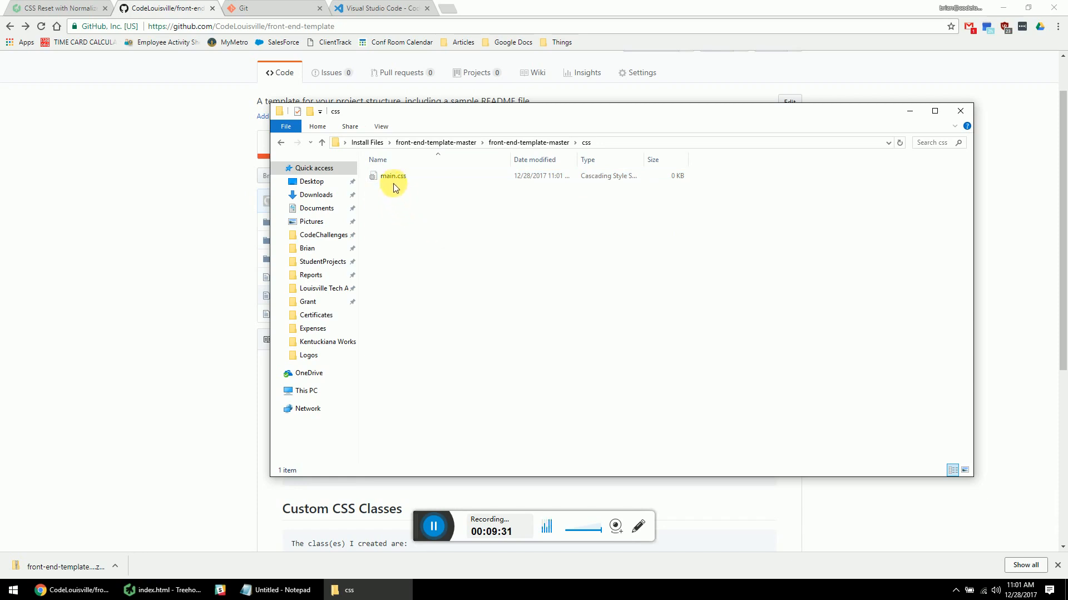
double_click(393, 177)
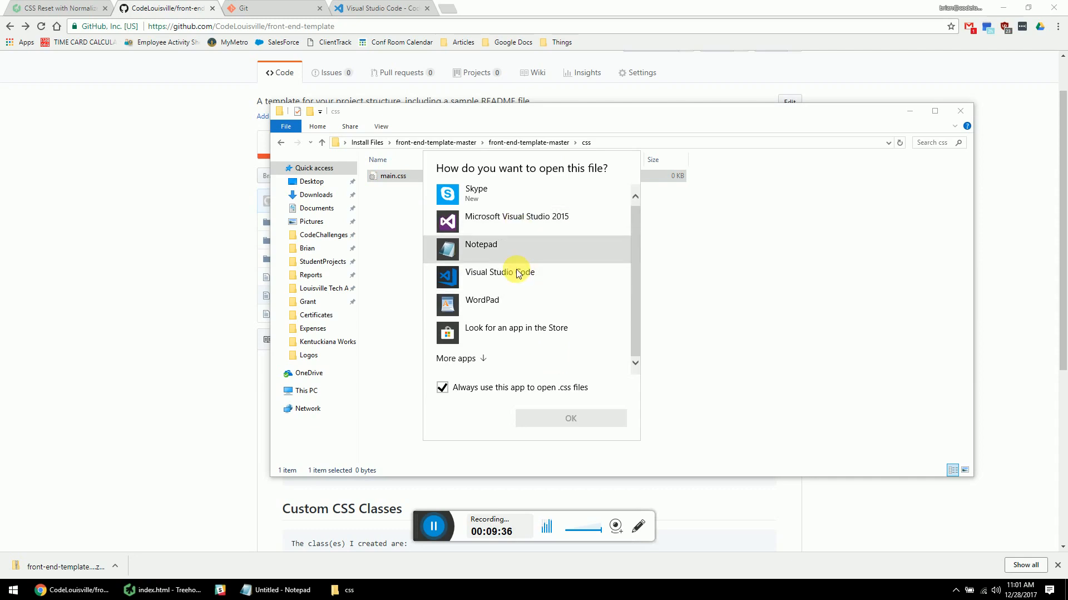
click(529, 276)
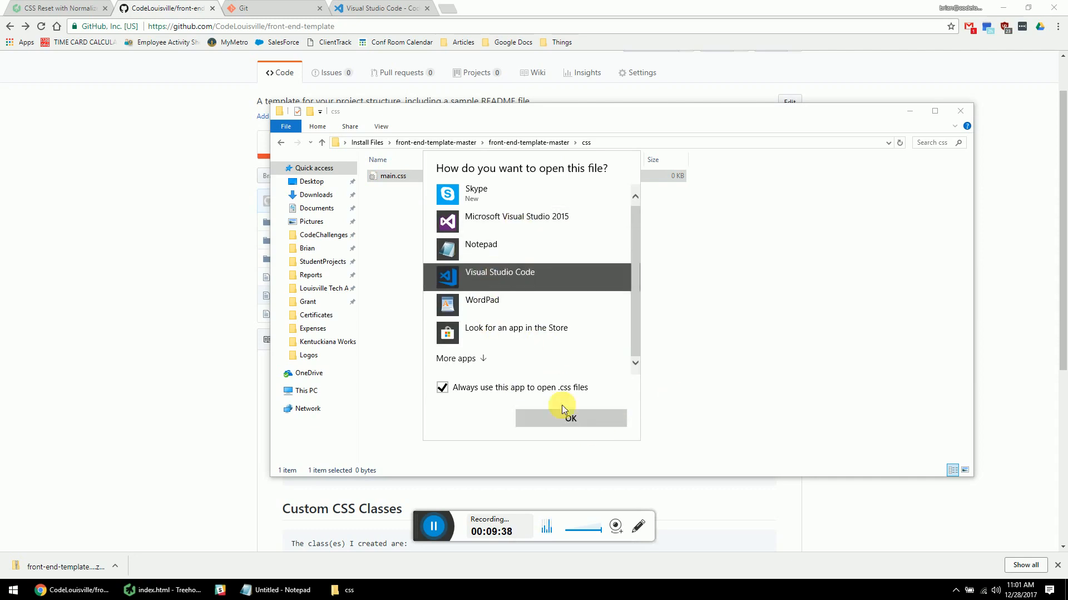
click(573, 418)
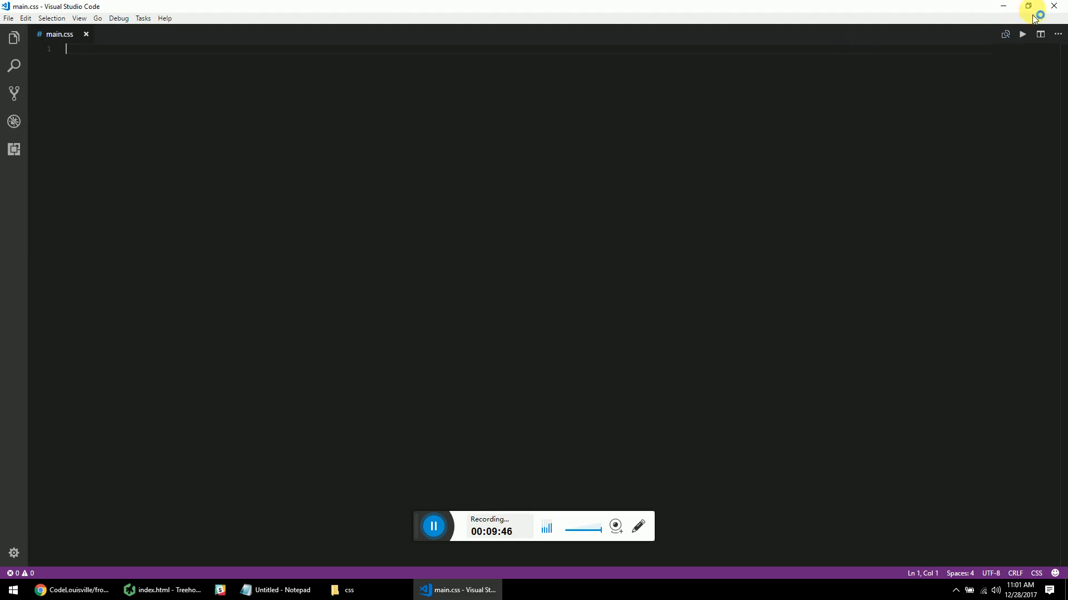
click(1054, 5)
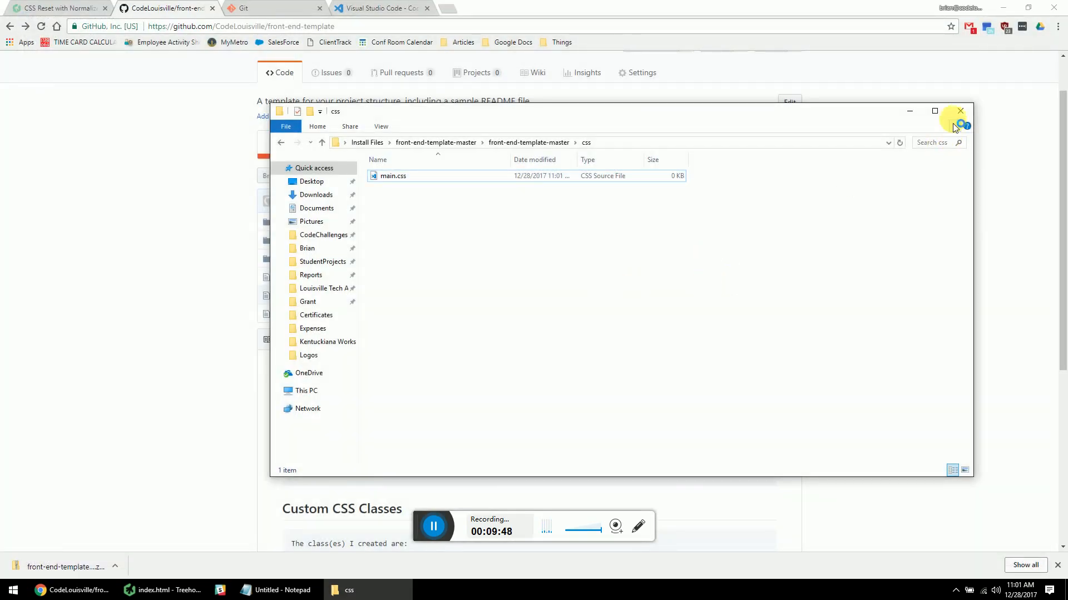
click(961, 111)
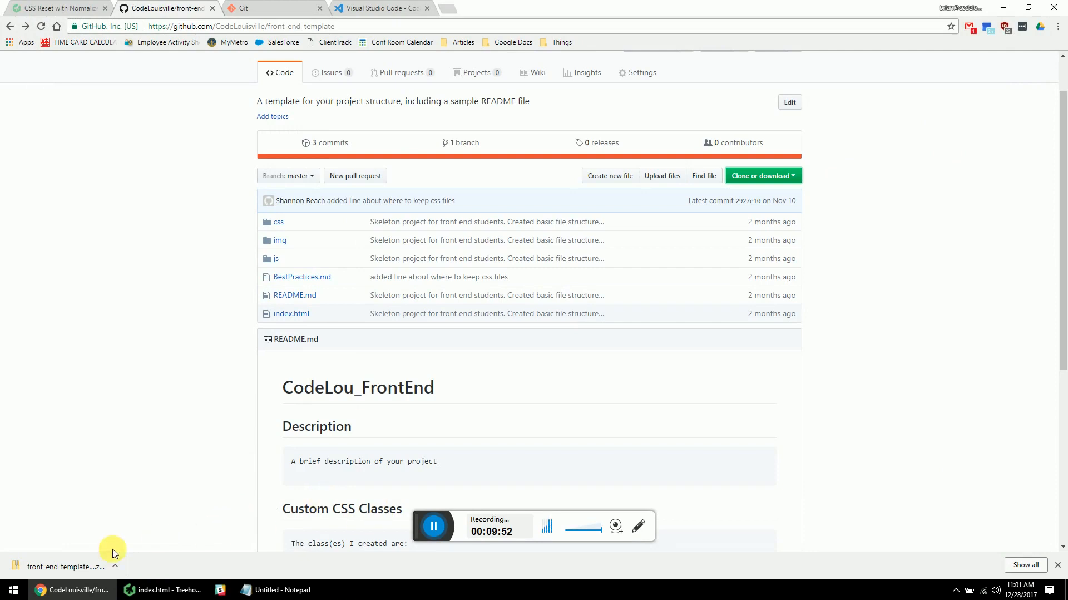
Show the downloaded ZIP in its Install Files folder and delete front-end-template-master.zip
right_click(83, 565)
click(112, 541)
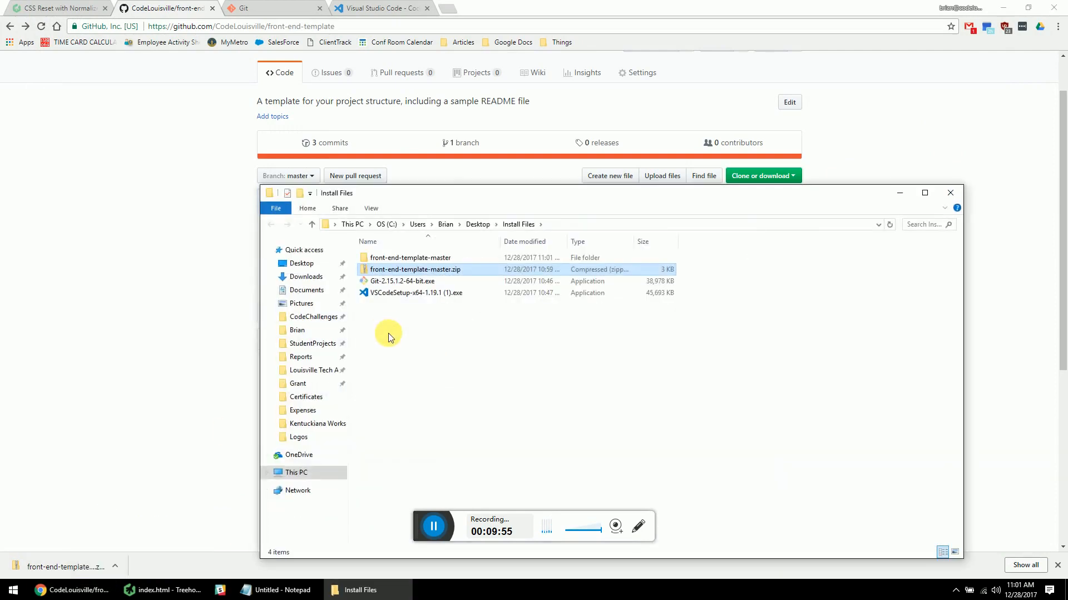
click(407, 269)
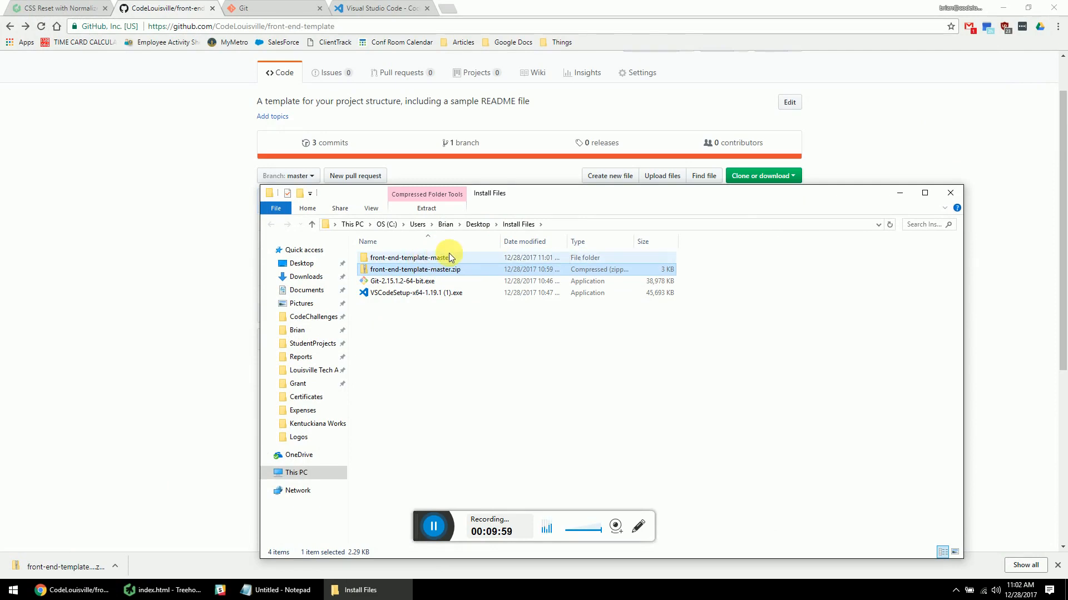
key(Delete)
click(575, 340)
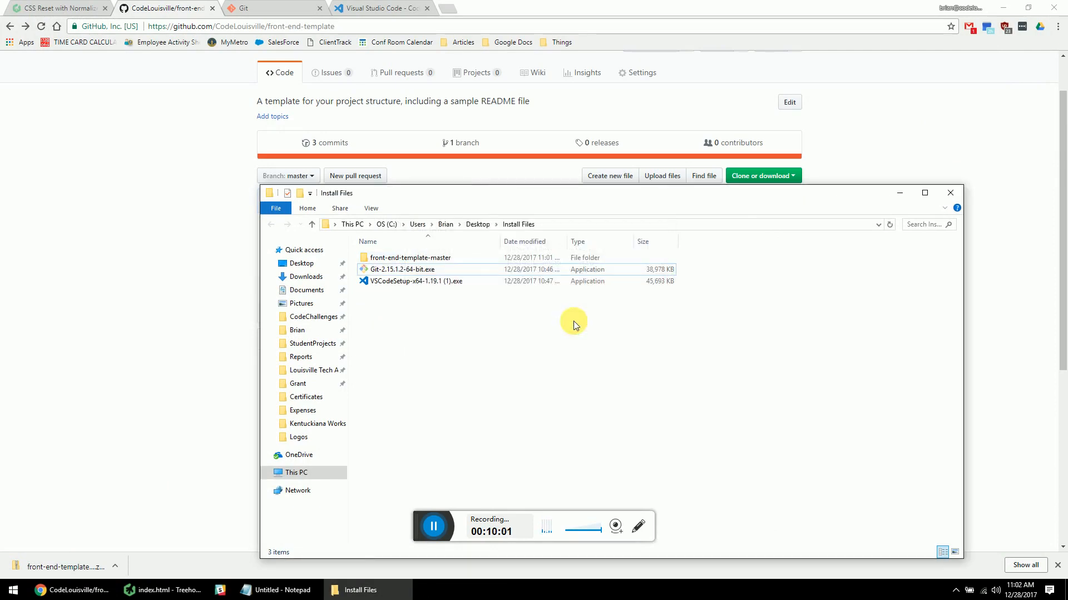
Look inside the extracted front-end-template-master folder at its nested folder, then return to Install Files without renaming anything
click(406, 258)
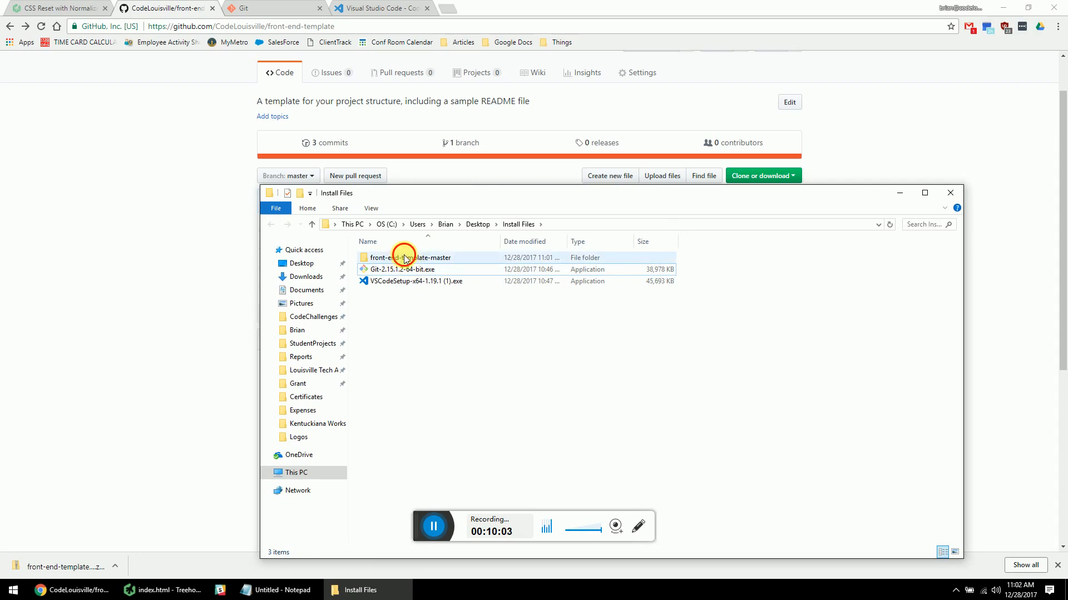
double_click(406, 258)
key(alt+Left)
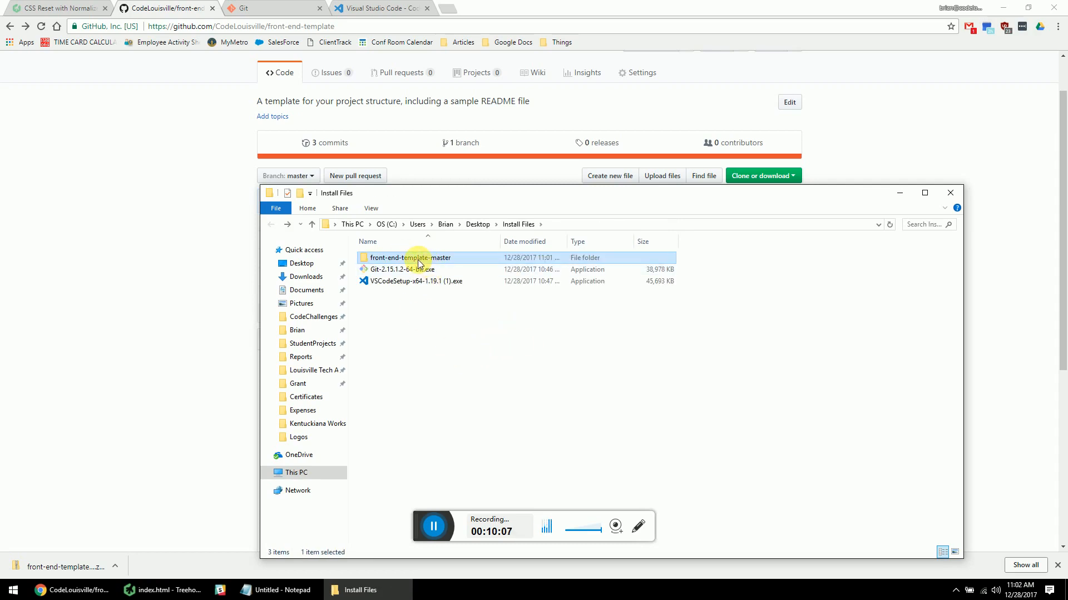
double_click(419, 259)
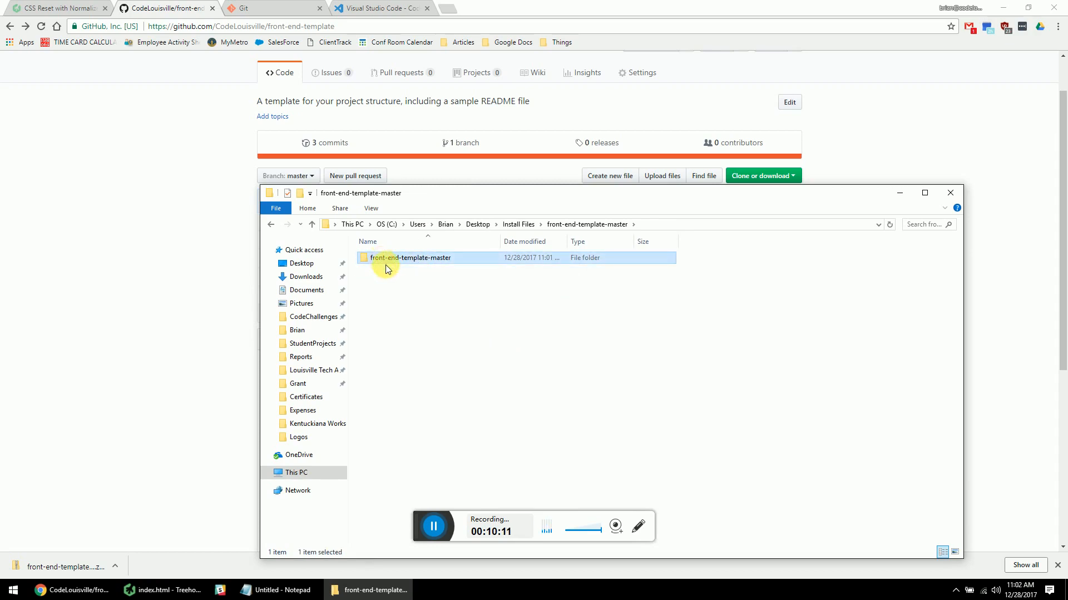
key(BackSpace)
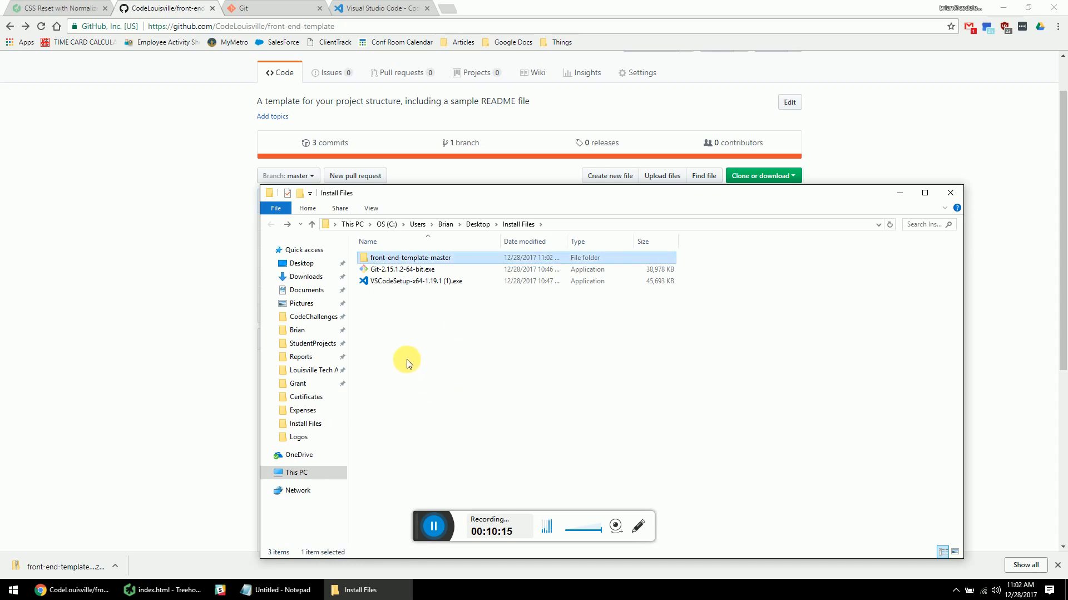
click(407, 259)
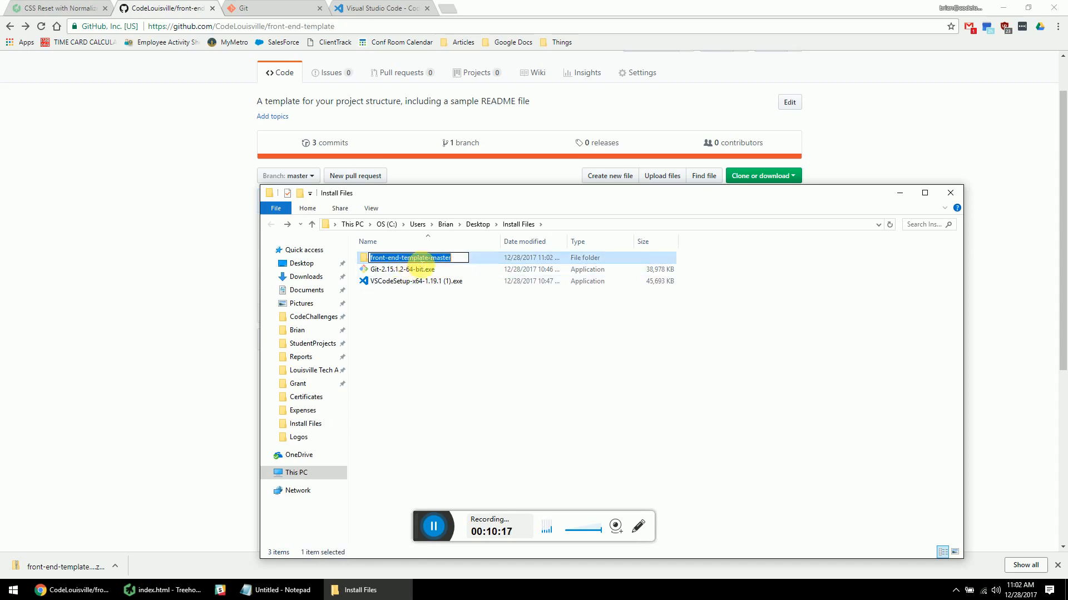
click(422, 310)
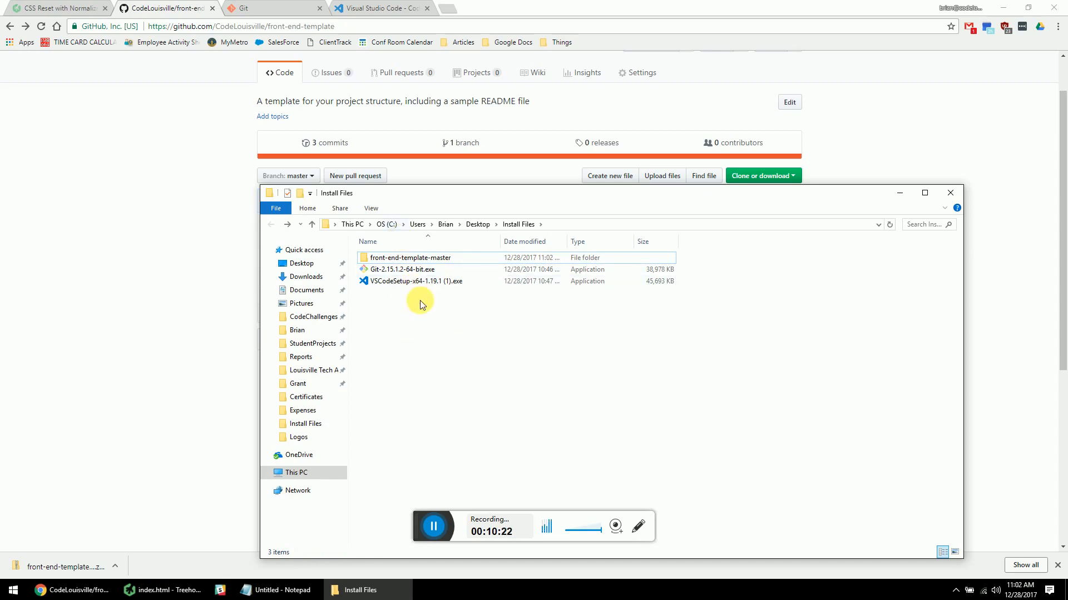
Return to the front-end-template repository page in Chrome and review its clone and download options and file list
click(199, 293)
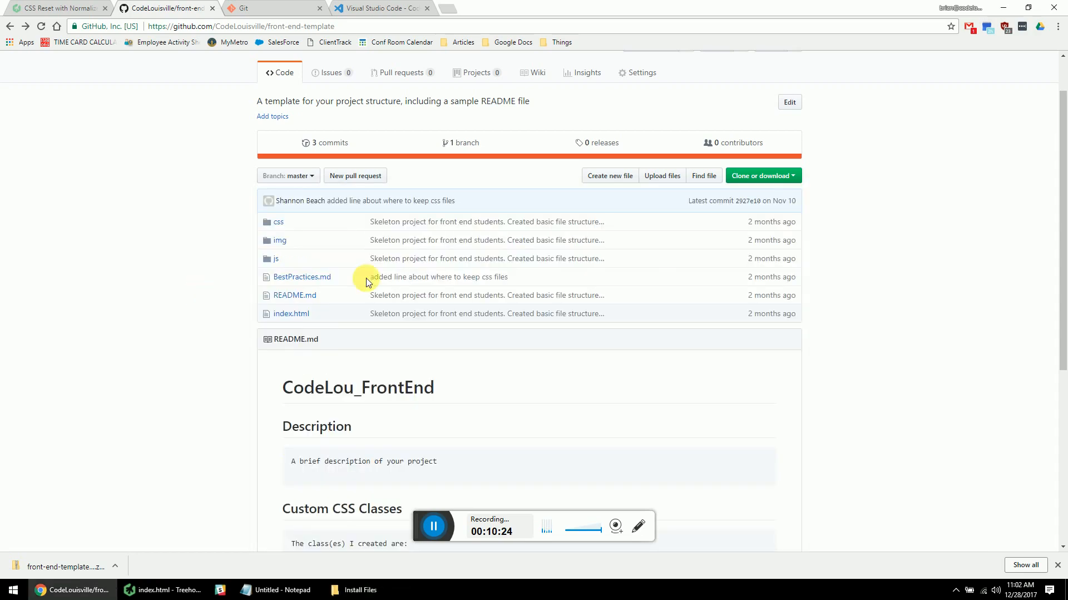
click(790, 175)
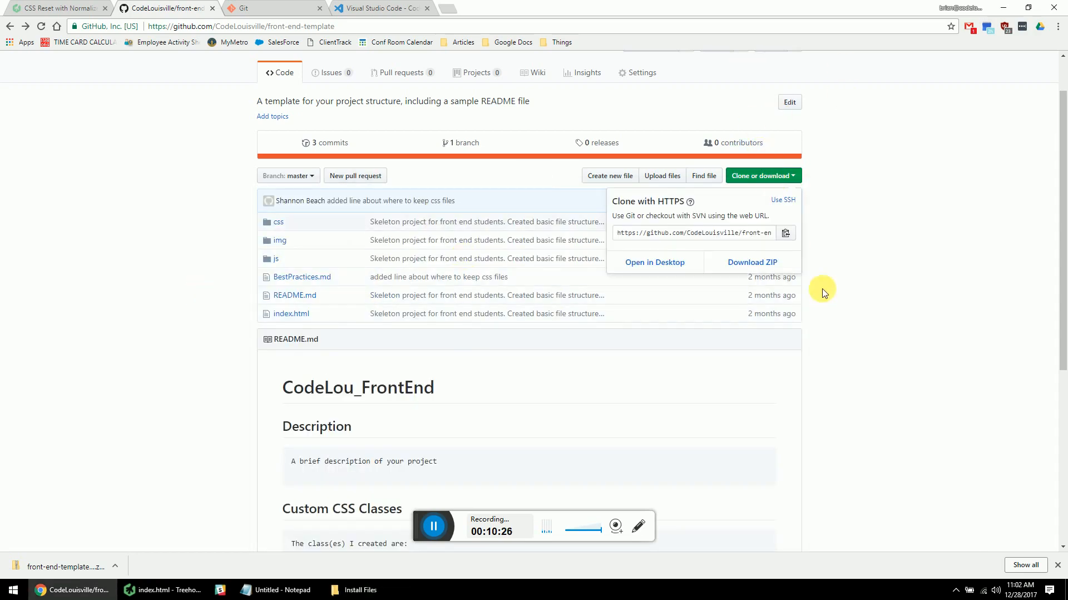
click(231, 420)
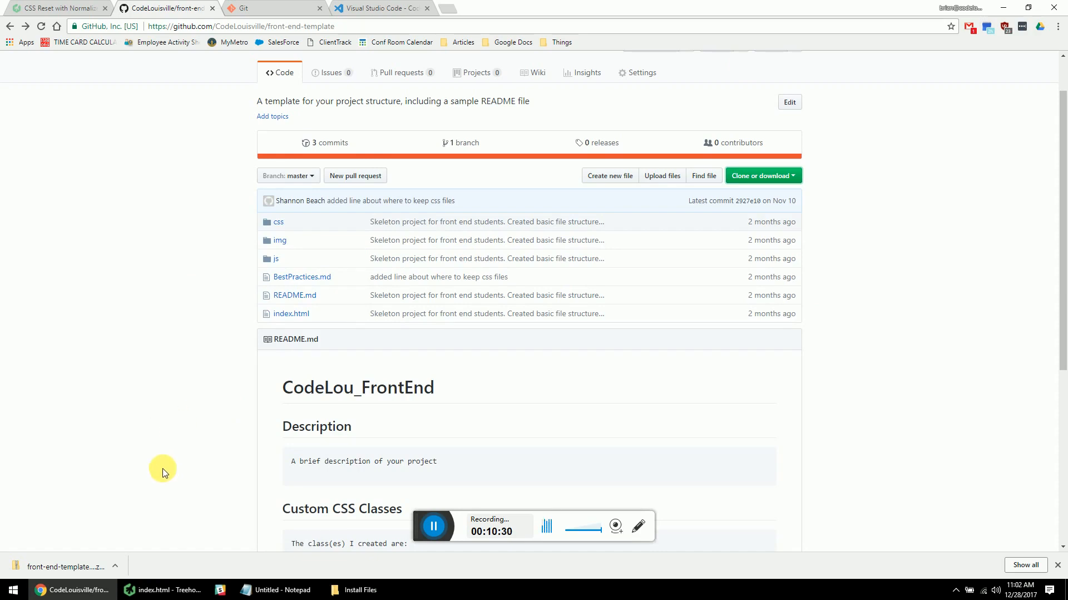
scroll(205, 392, up, 1)
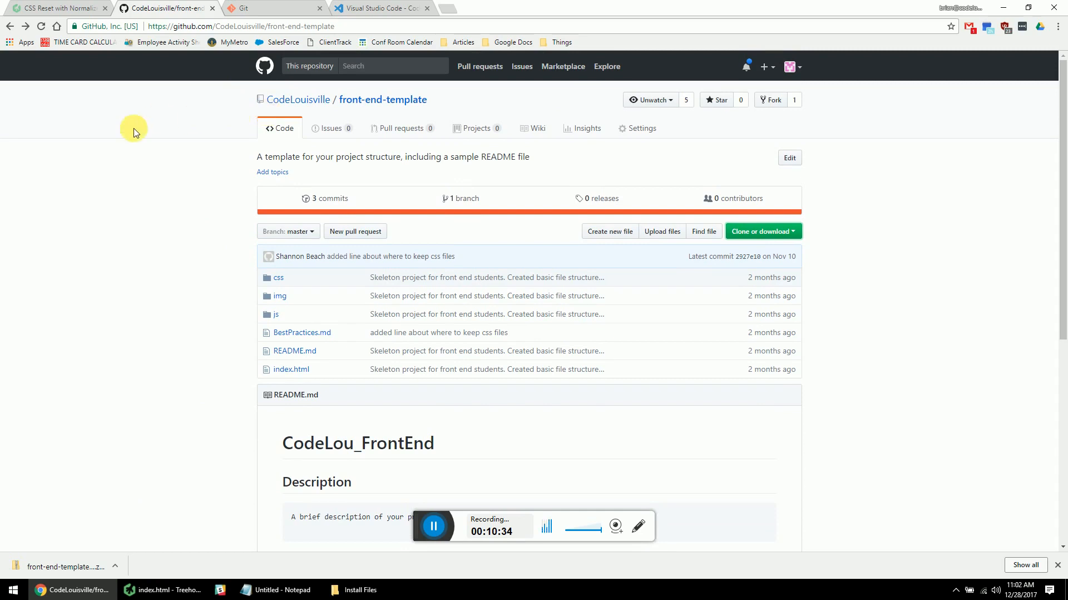
scroll(126, 191, down, 1)
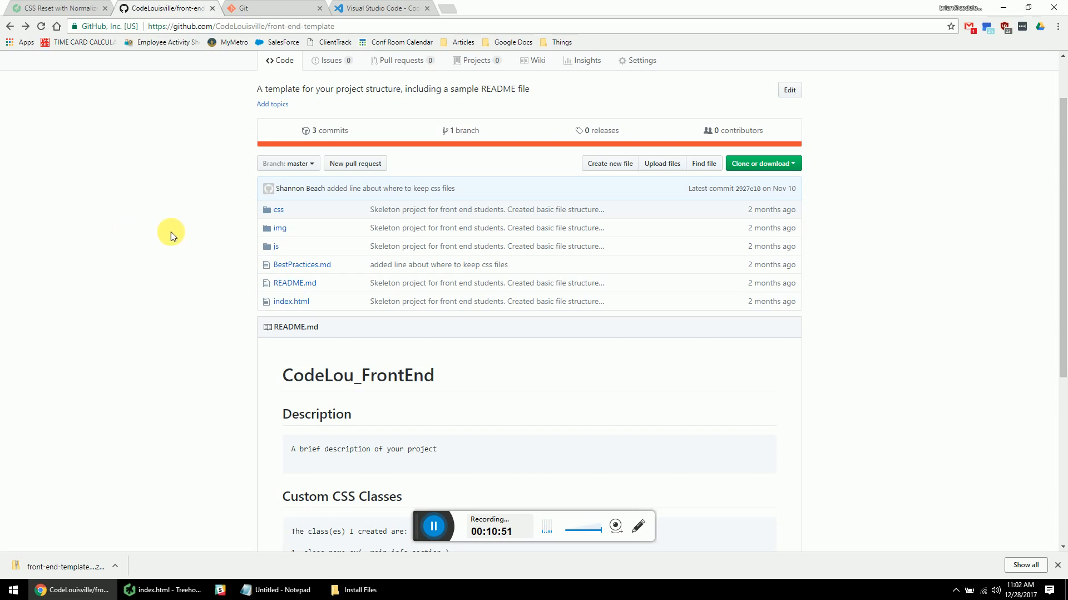
Switch to the Git website and review its home page and the Windows download offer
key(ctrl+Tab)
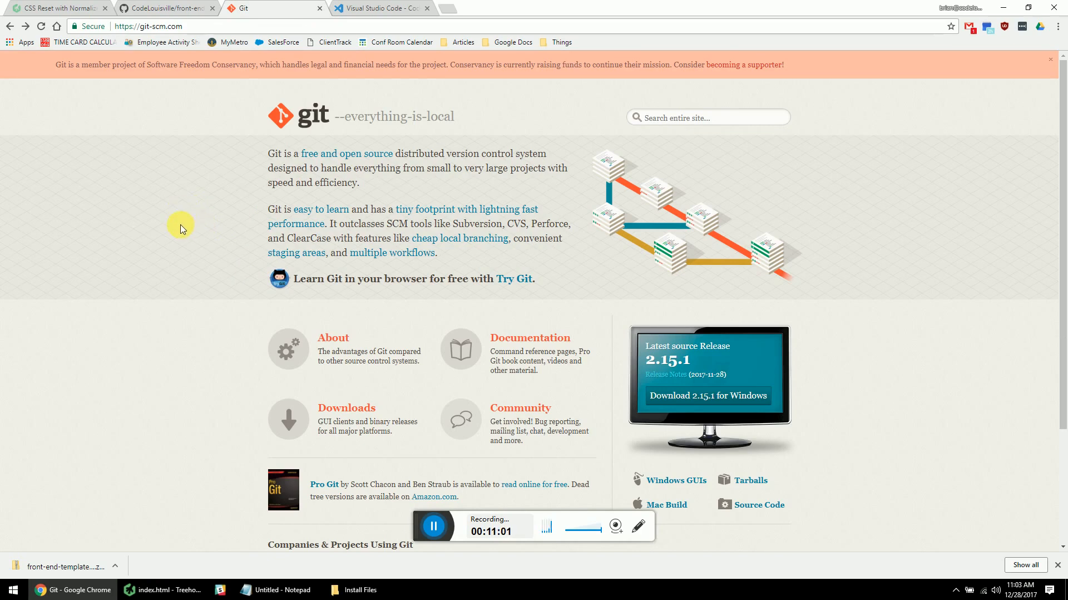
scroll(181, 242, down, 1)
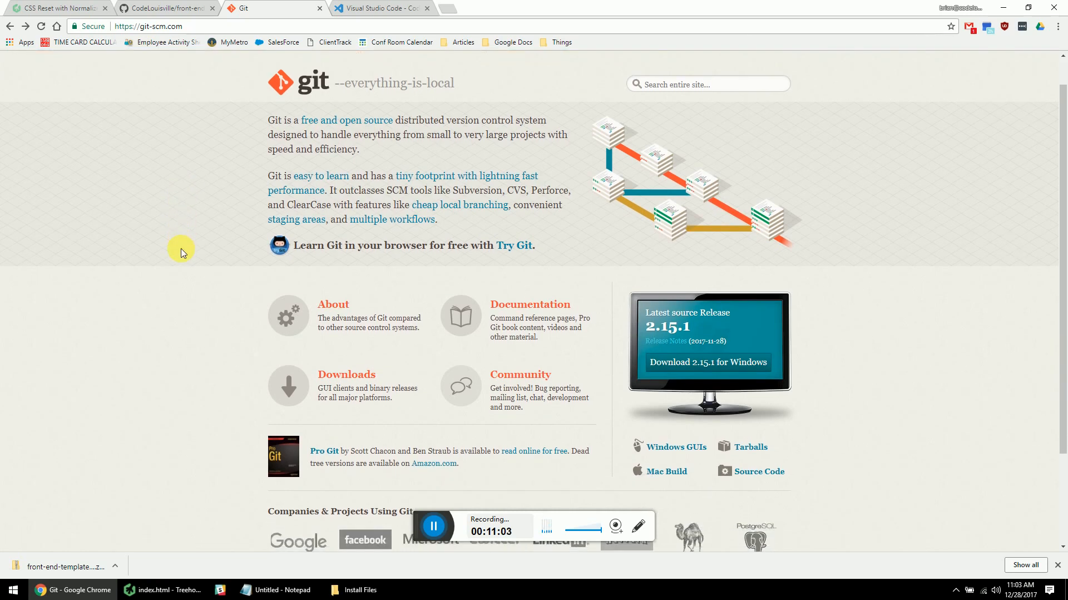
scroll(181, 256, up, 1)
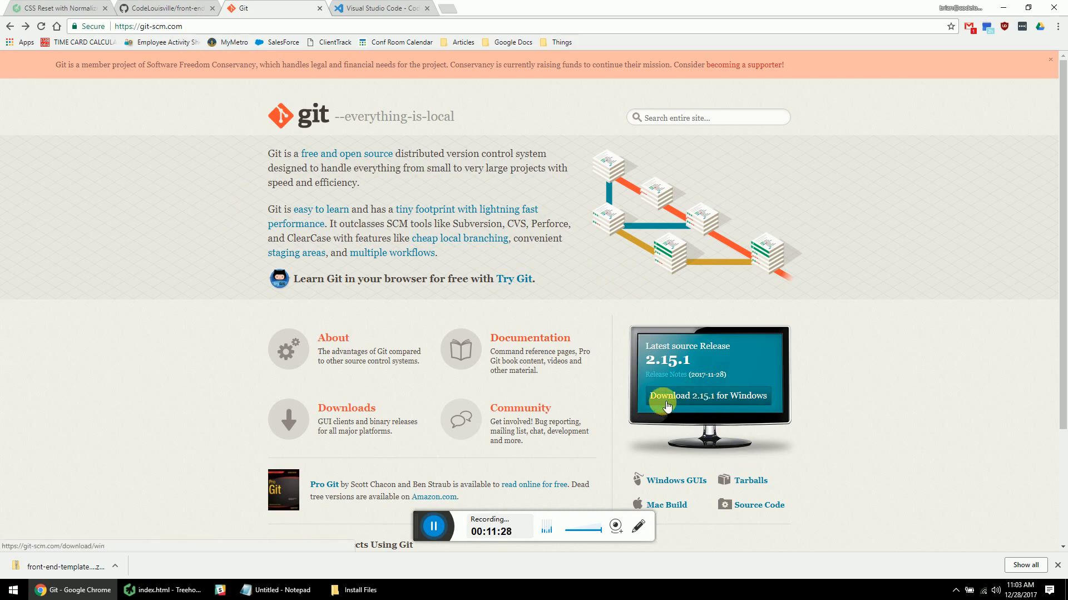
Run Git-2.15.1.2-64-bit.exe from the Install Files folder, accept the license and keep C:\Program Files\Git as the destination
click(370, 593)
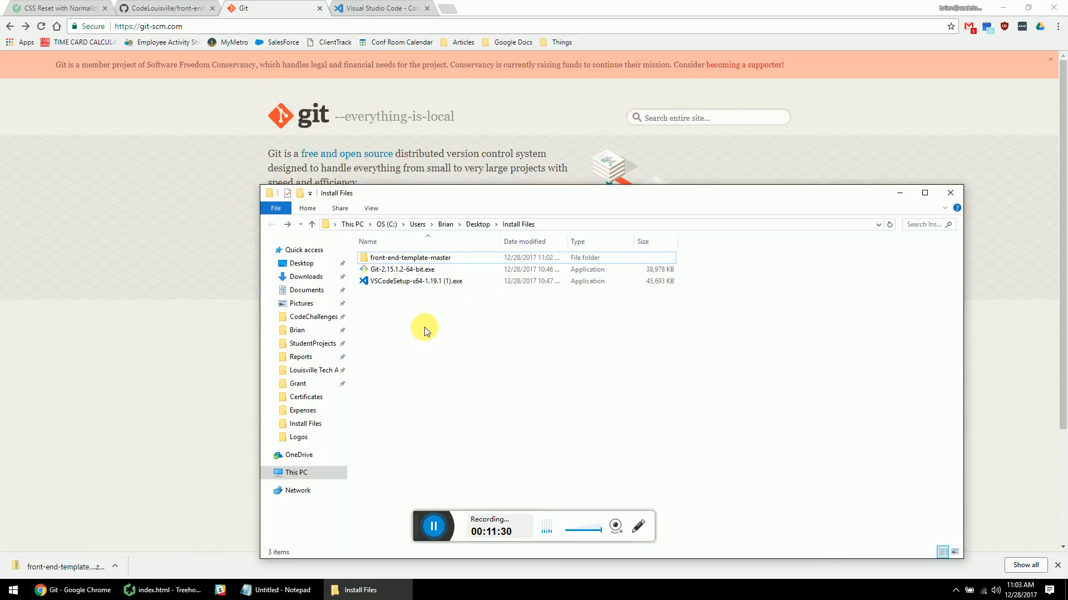
double_click(410, 269)
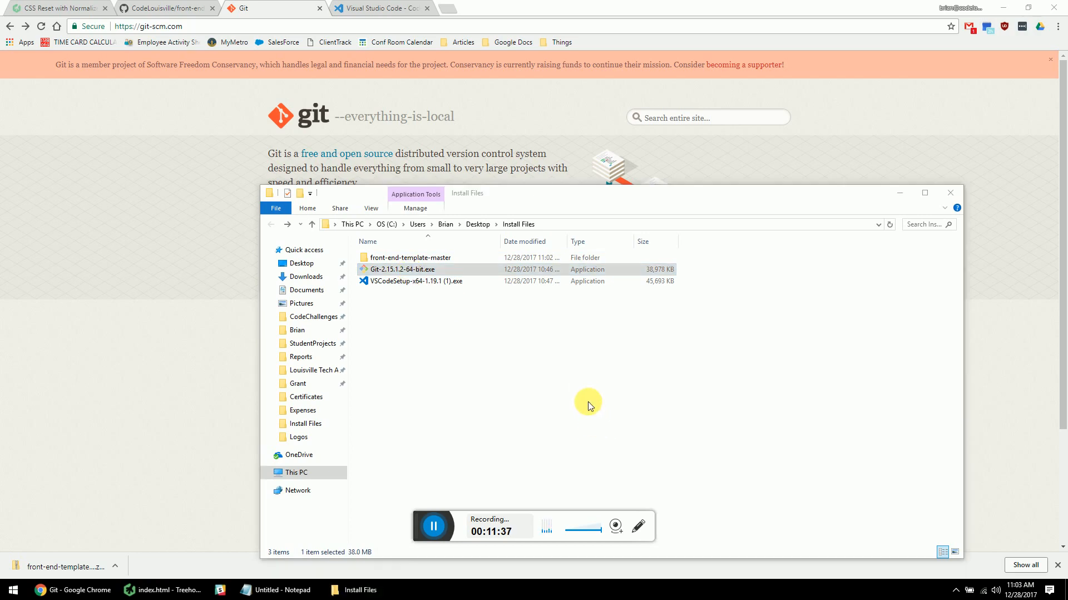
click(476, 371)
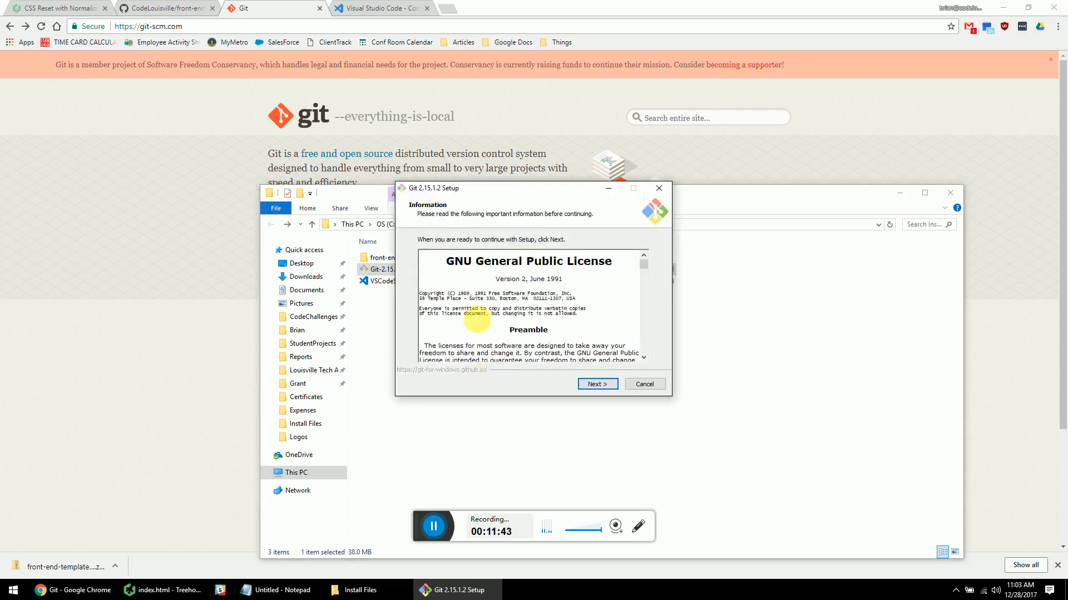
click(591, 384)
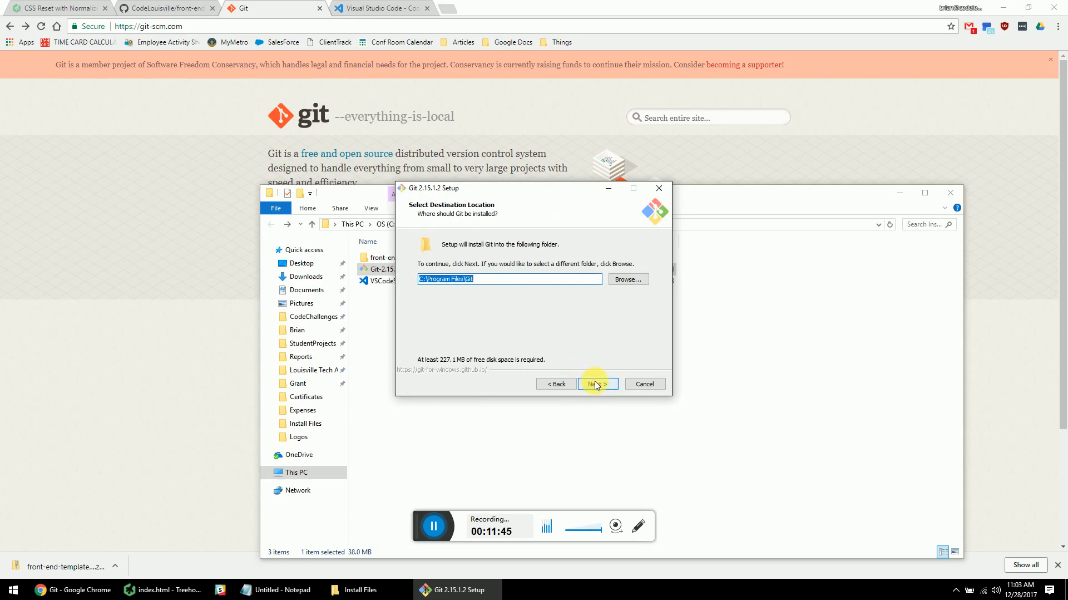
click(595, 384)
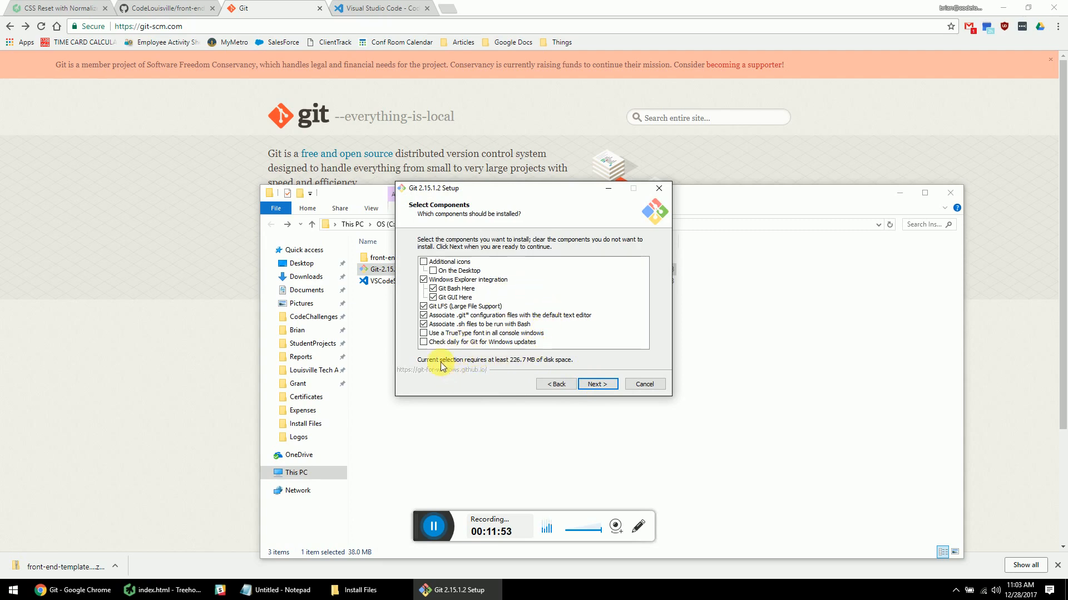
Add the desktop icon component in Git Setup, keeping the Git Start Menu folder and Vim as the default editor
click(440, 266)
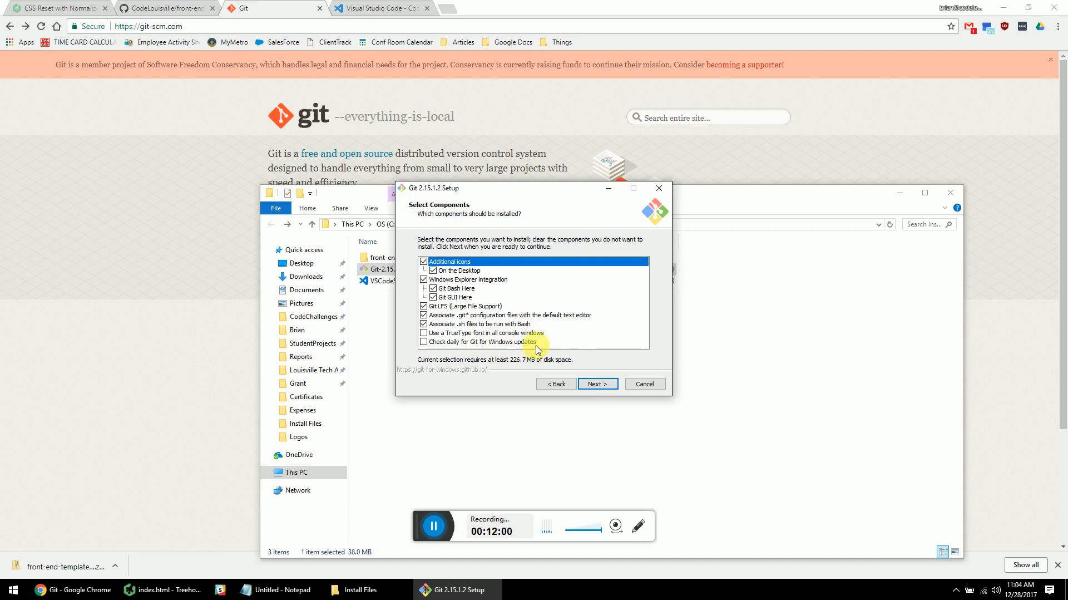
click(597, 384)
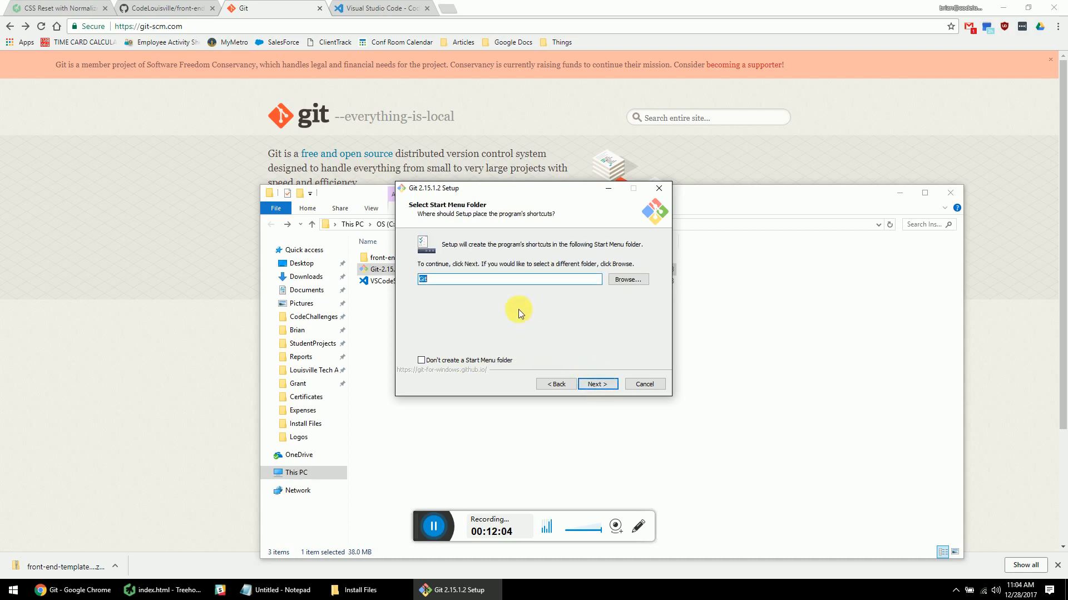
click(598, 384)
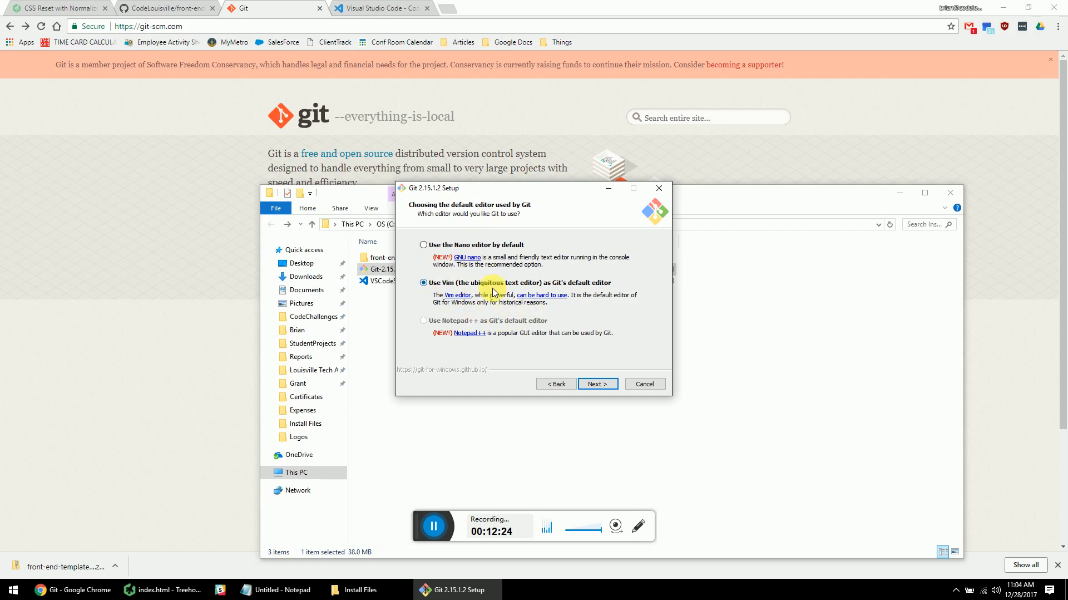
click(598, 385)
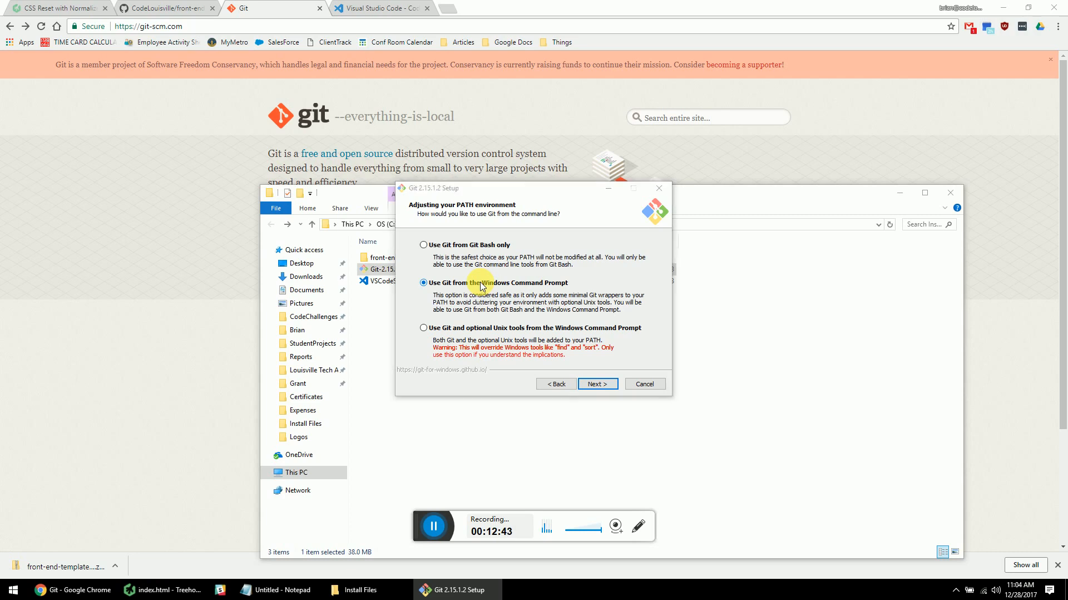
Search Windows for cmd, open Command Prompt to look at it, and close it again
key(super)
text(cmd)
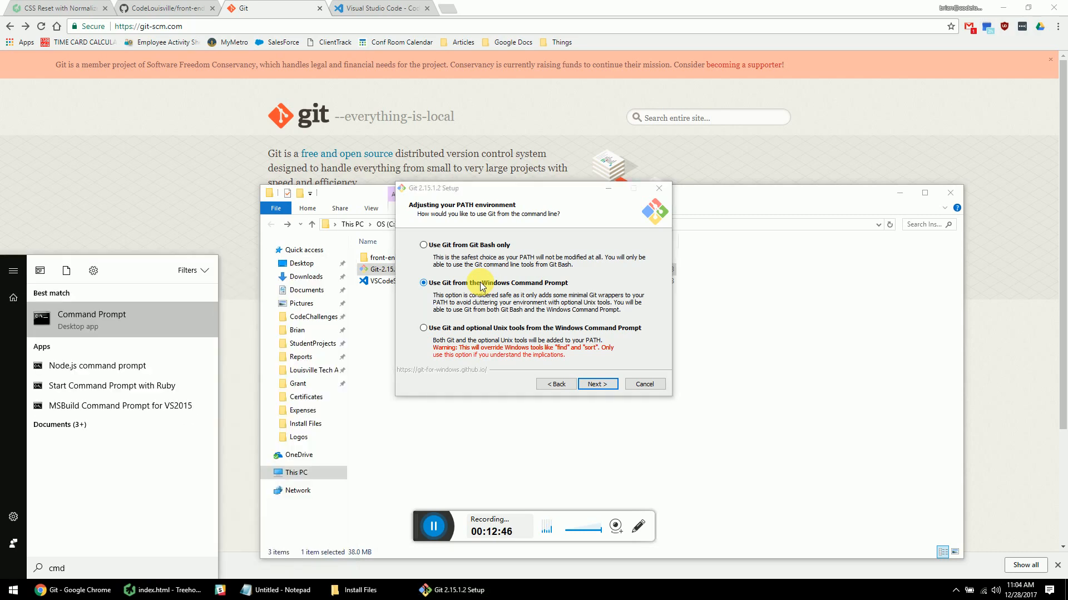
click(155, 325)
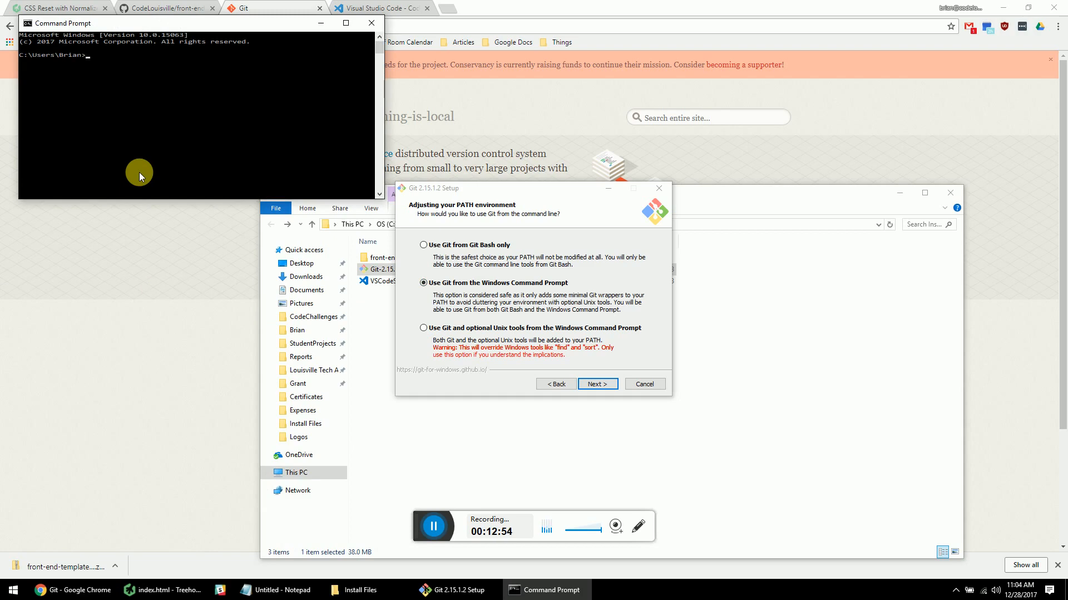
click(372, 25)
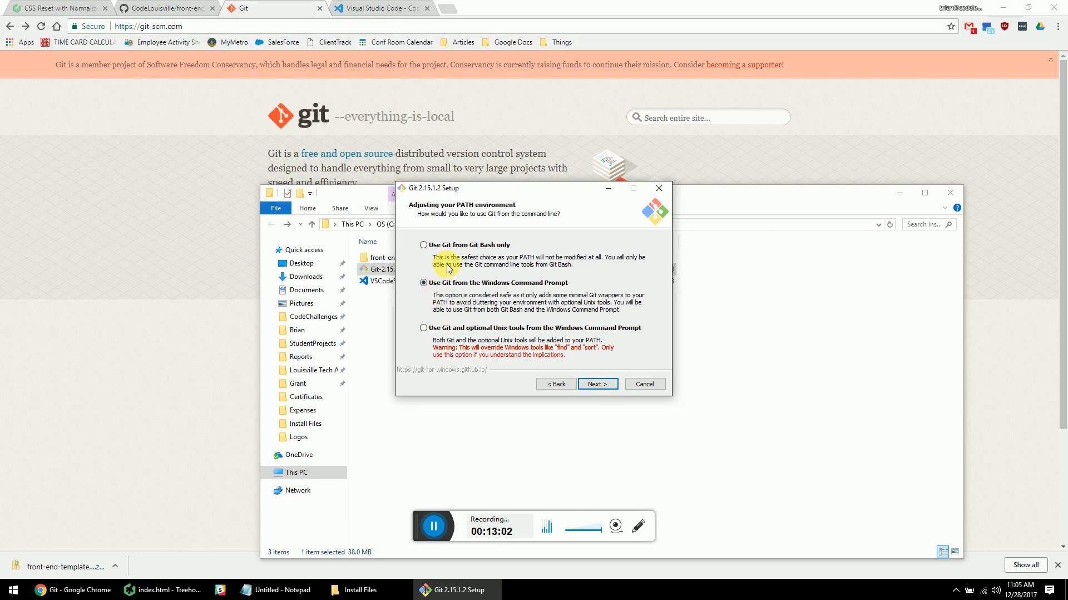
Choose Use Git from Git Bash only for the PATH environment and keep the OpenSSL library for HTTPS
click(479, 245)
click(594, 384)
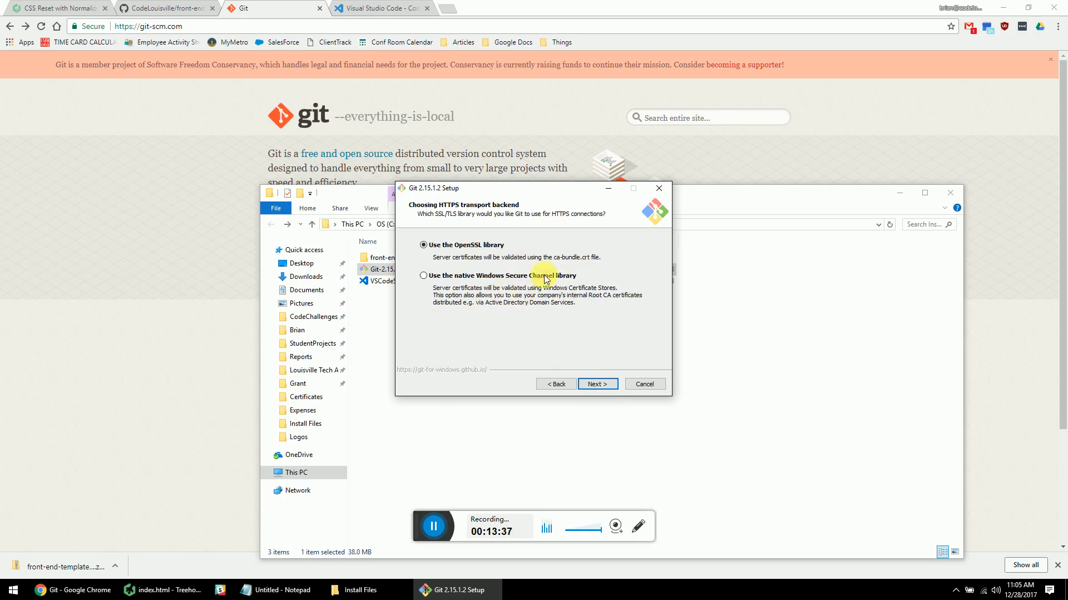
click(600, 387)
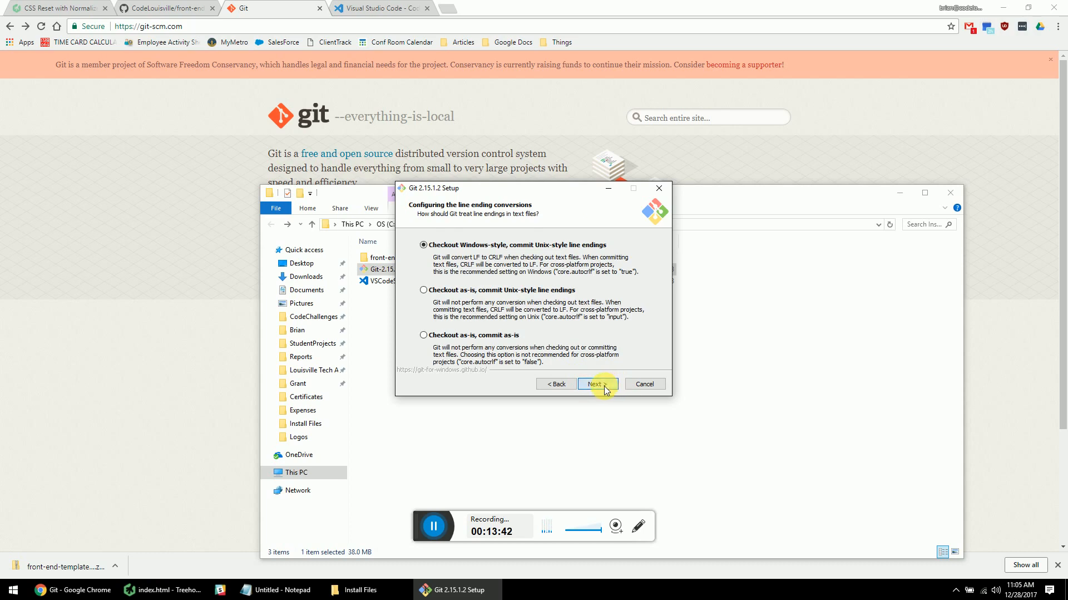
Keep Windows-style checkout with Unix-style commits, MinTTY and the default extra options, and install Git
click(605, 387)
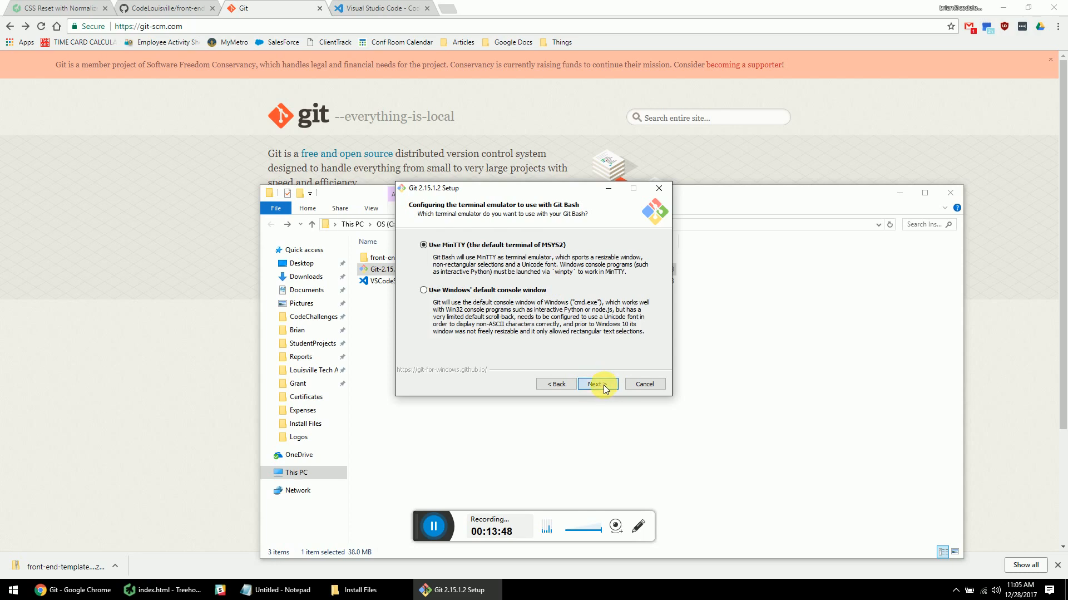
click(605, 386)
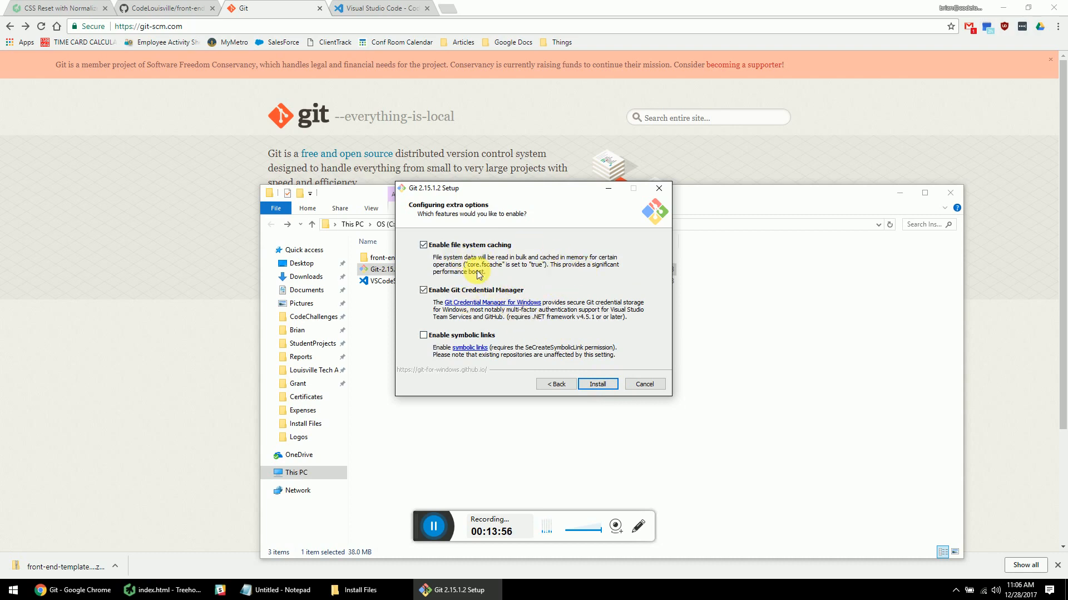
click(598, 383)
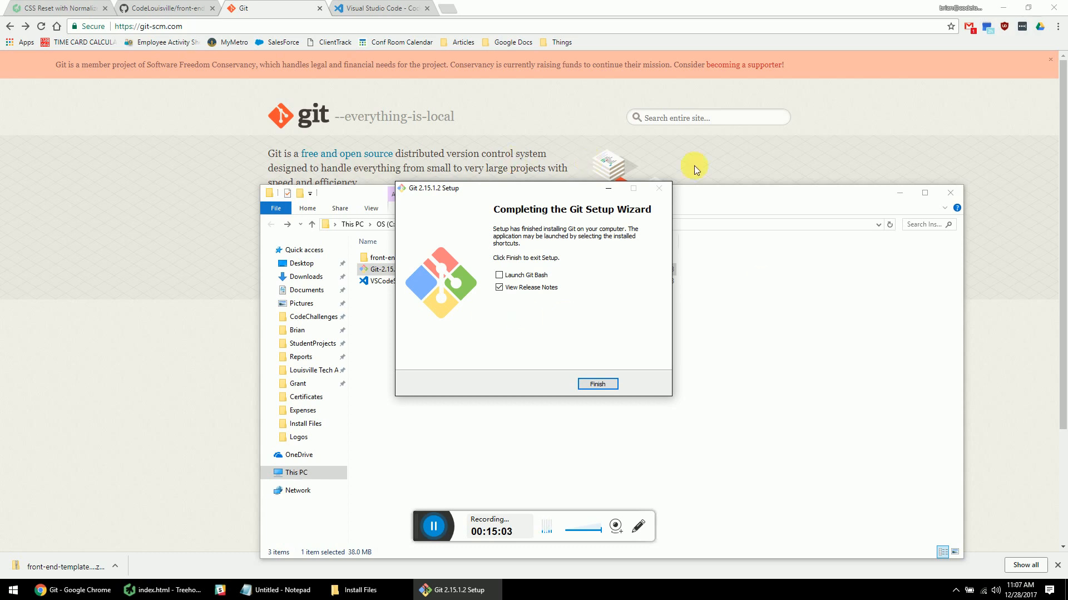
Finish Git Setup with both Launch Git Bash and View Release Notes turned off
click(499, 275)
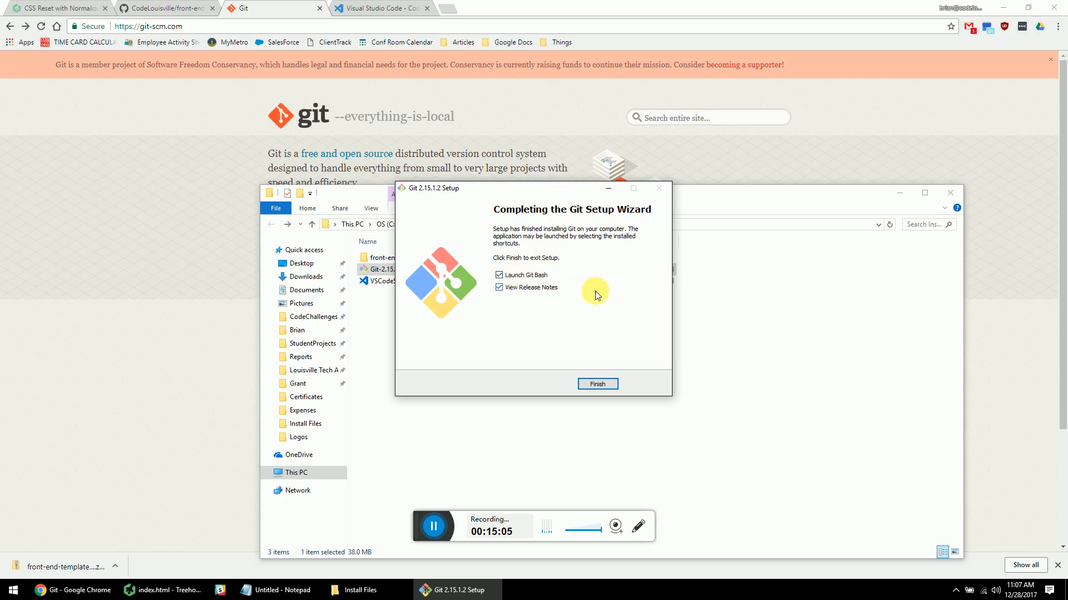
click(544, 275)
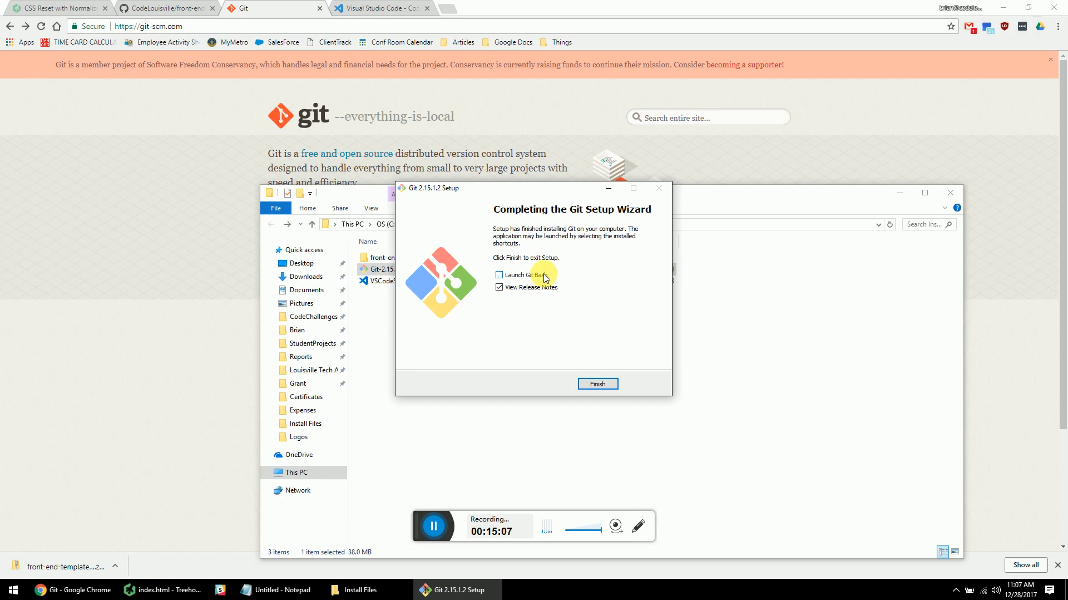
click(512, 292)
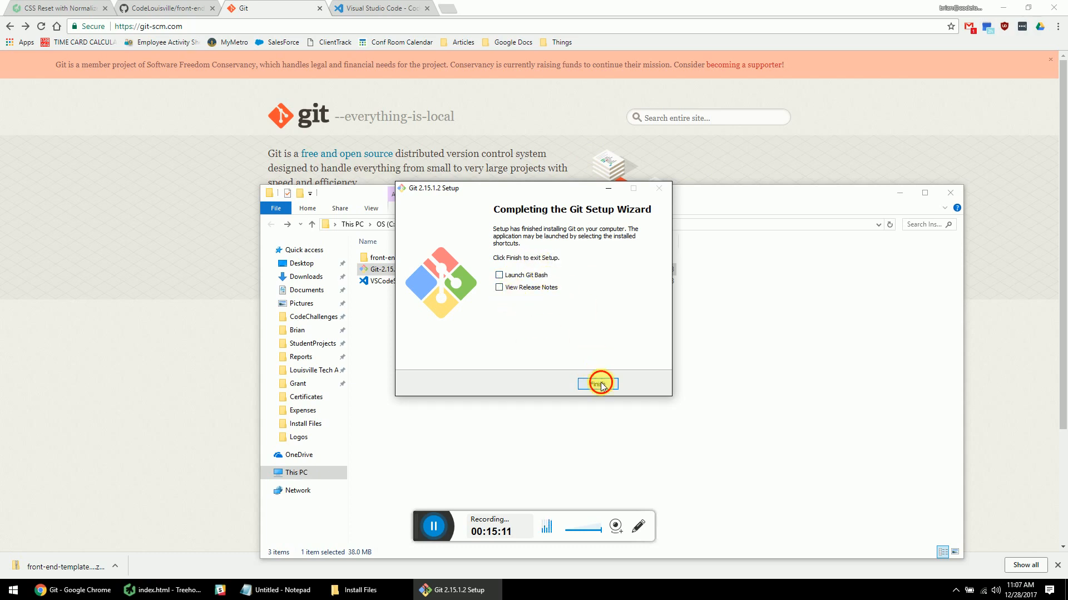
click(597, 383)
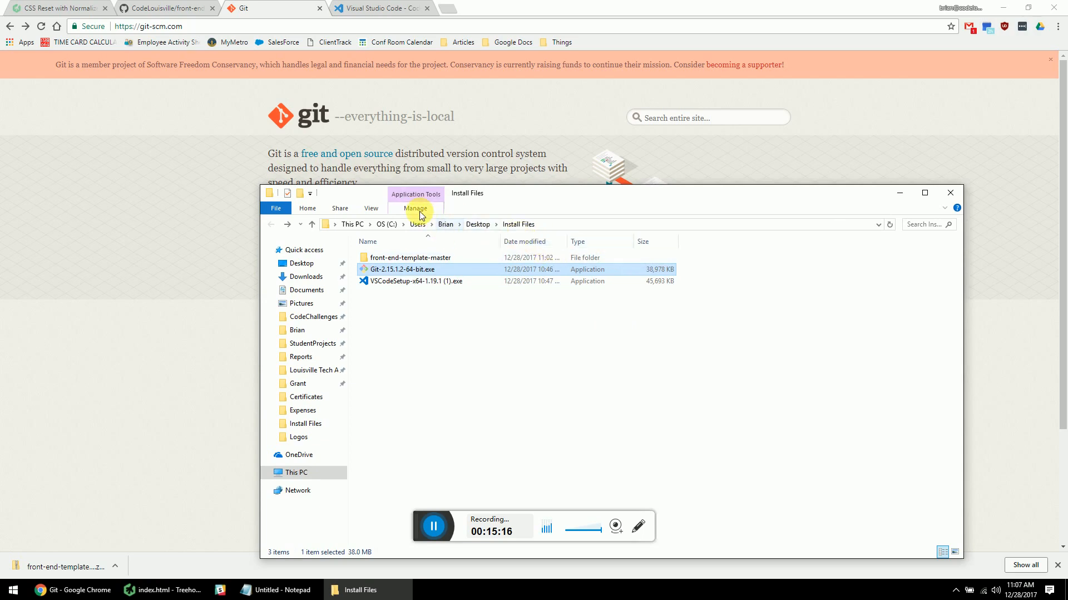
Show the desktop, launch Git Bash from its shortcut and move its window toward the middle of the screen
key(super+d)
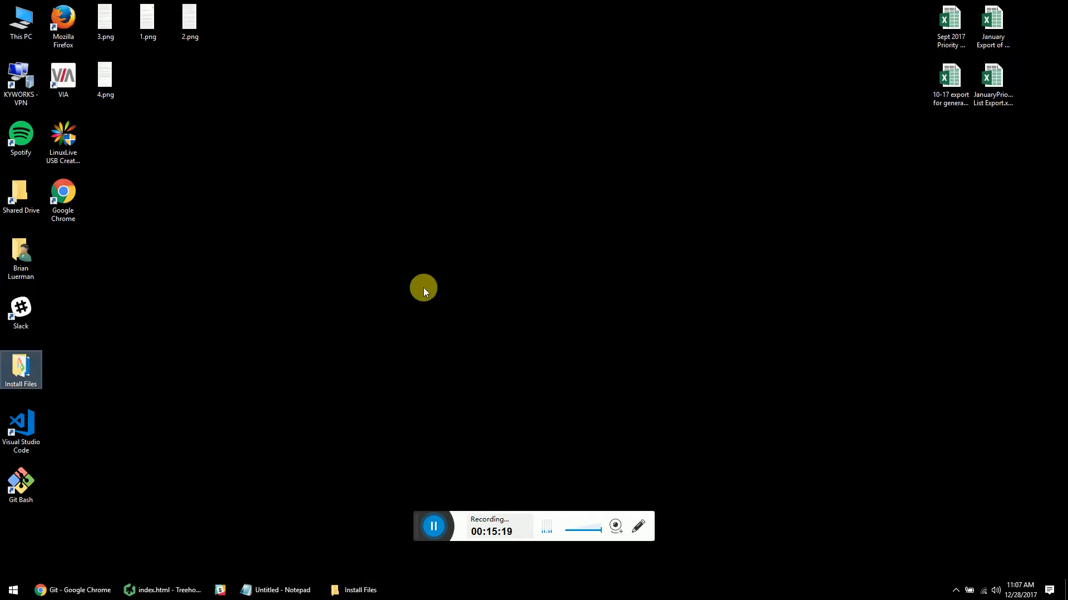
click(20, 481)
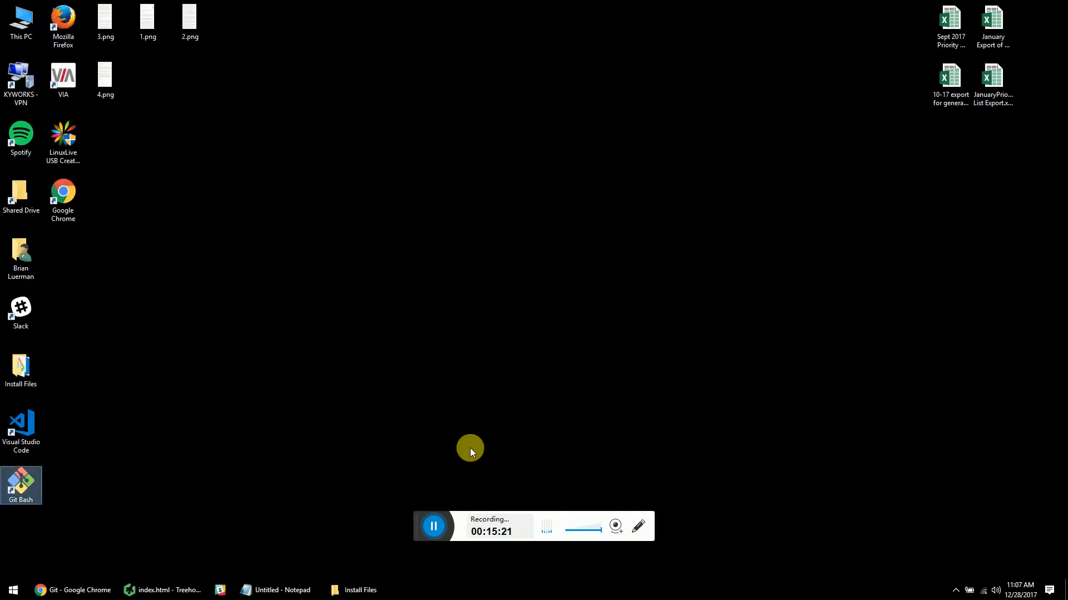
double_click(33, 482)
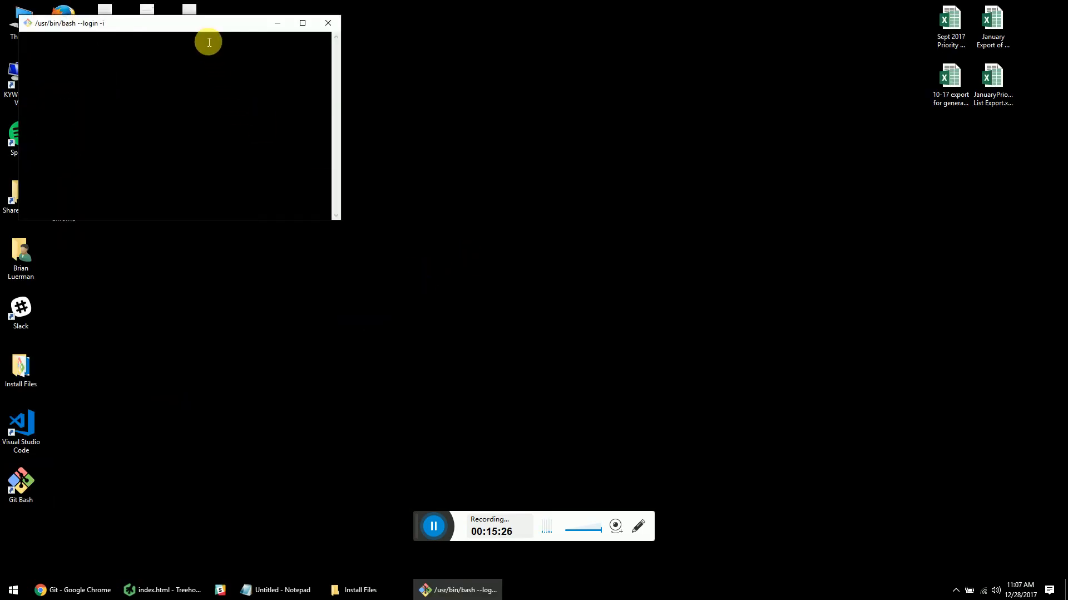
drag(205, 24, 554, 169)
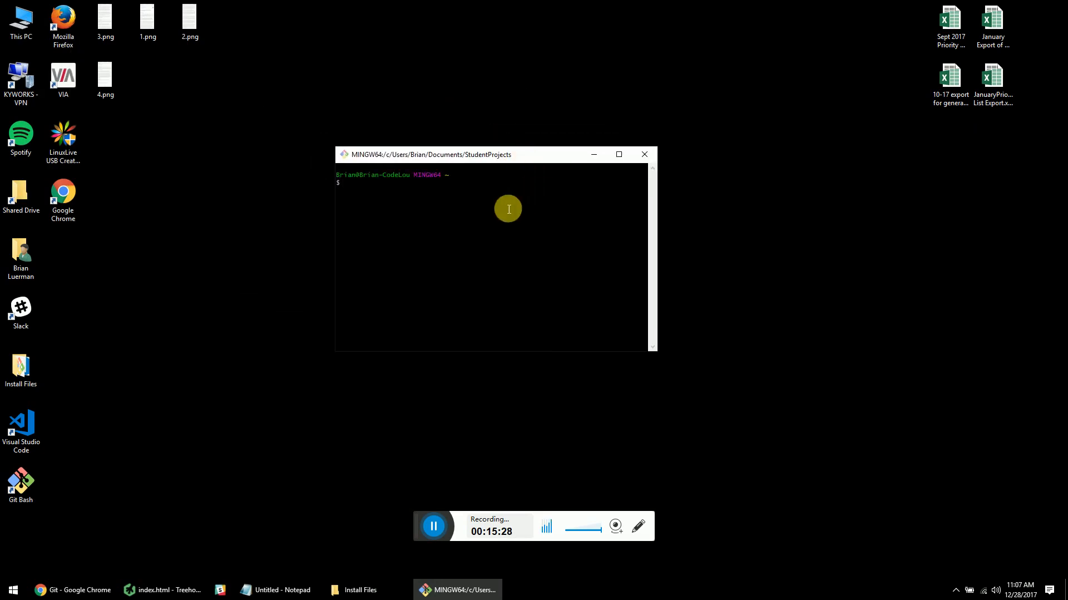
Bring the Git website up behind the Git Bash window and run git --version in Git Bash
click(77, 589)
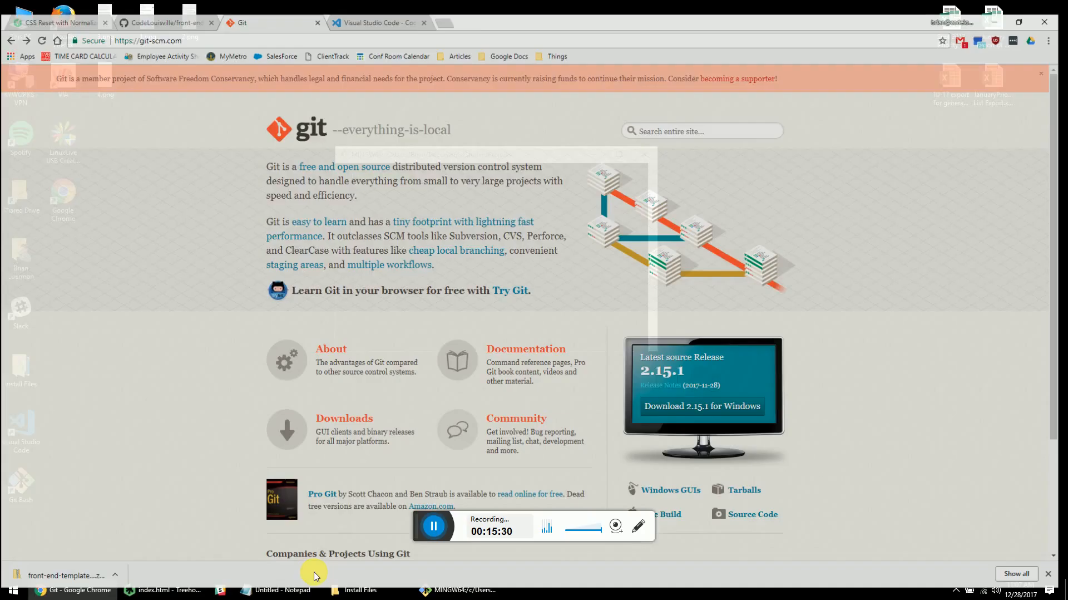
click(445, 589)
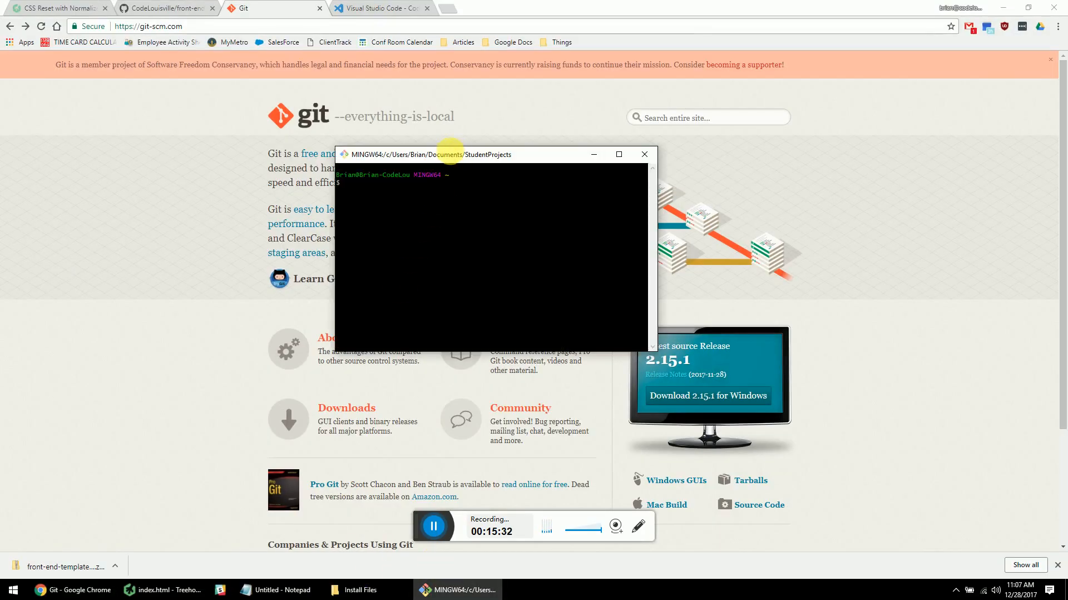
drag(452, 161, 451, 188)
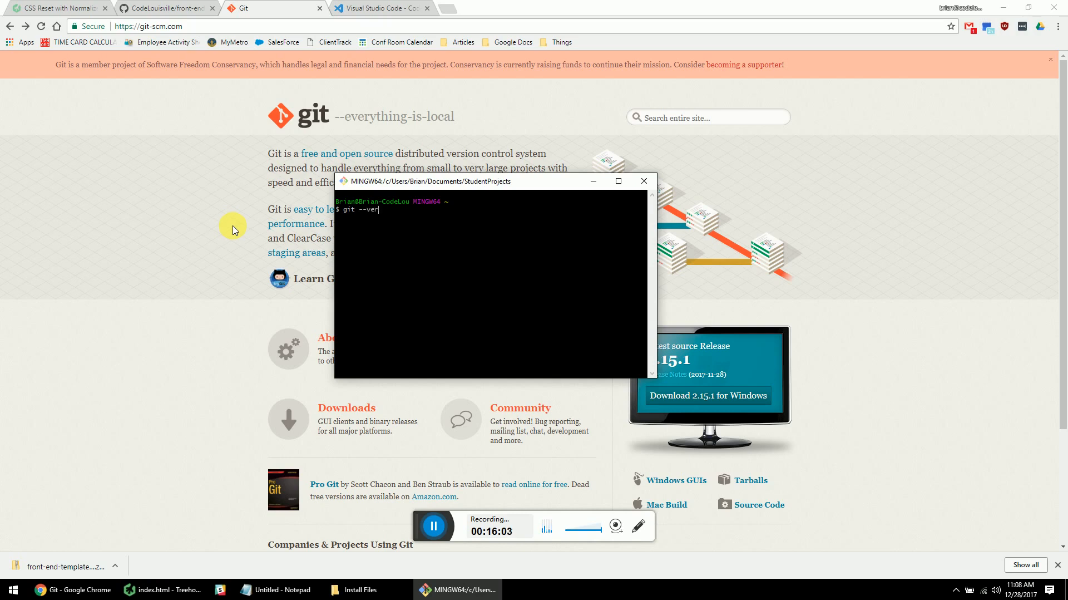
key(Return)
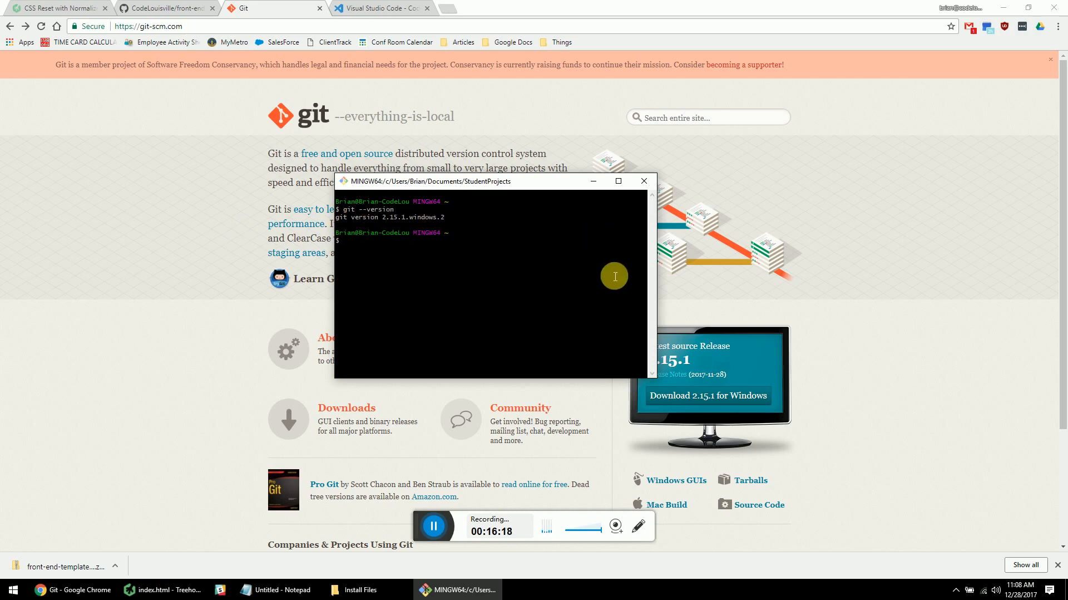
click(283, 589)
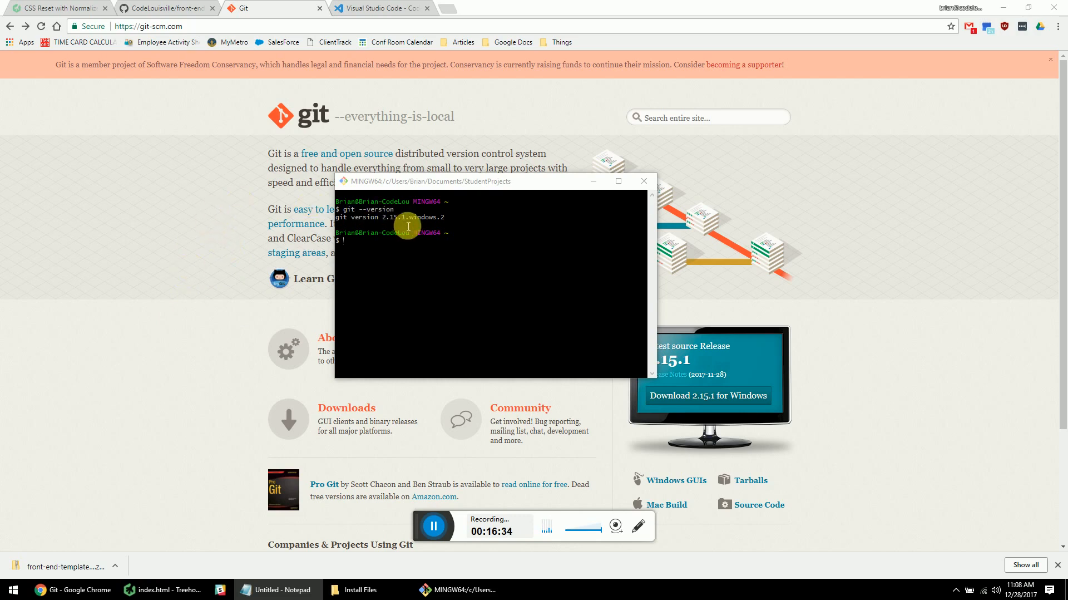
drag(394, 180, 363, 134)
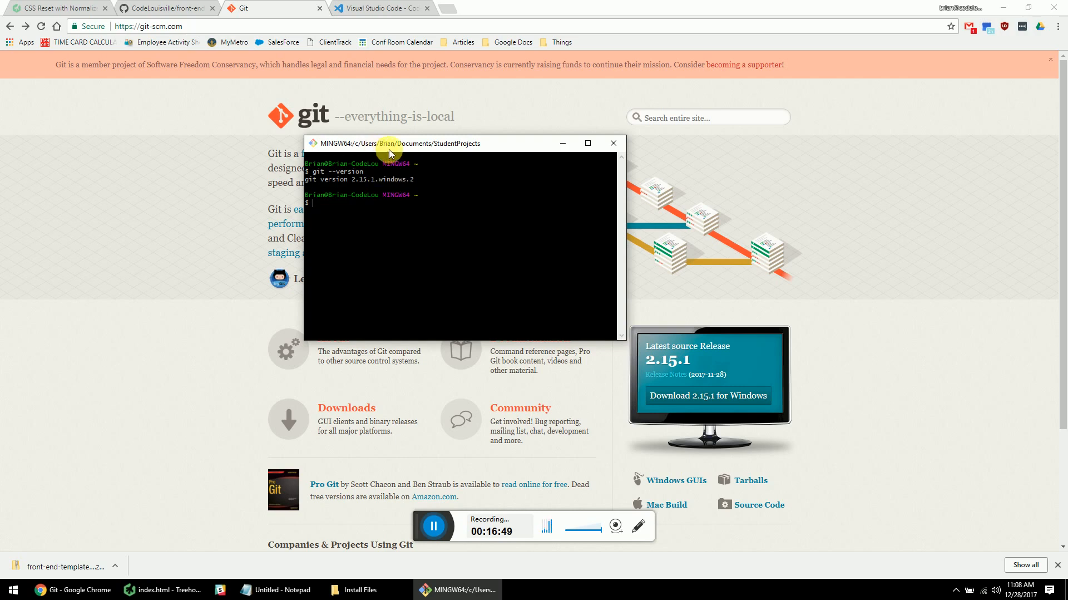
drag(391, 150, 412, 158)
drag(410, 158, 400, 154)
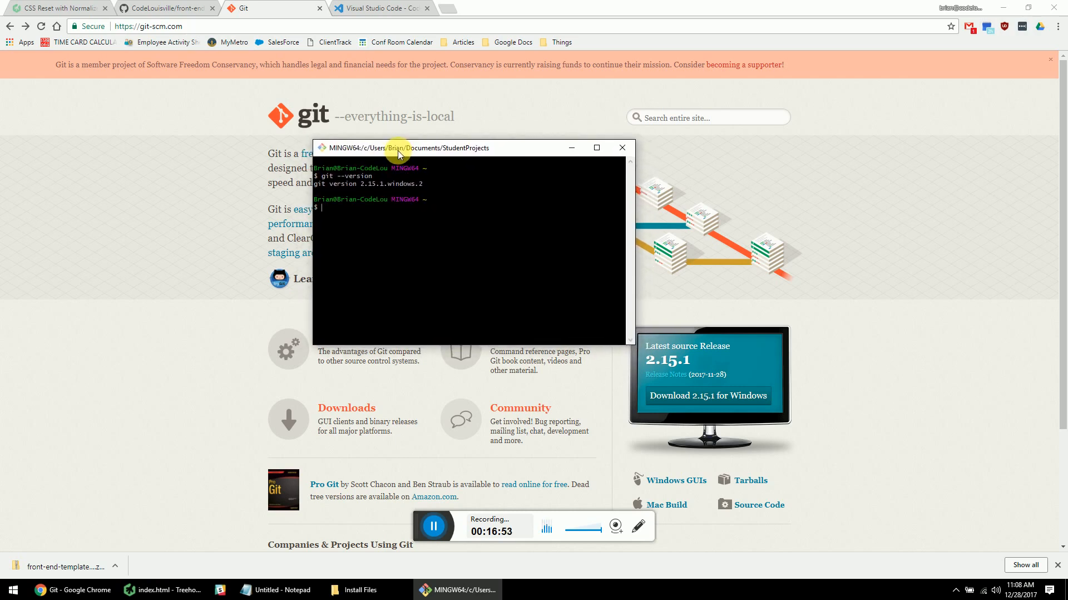